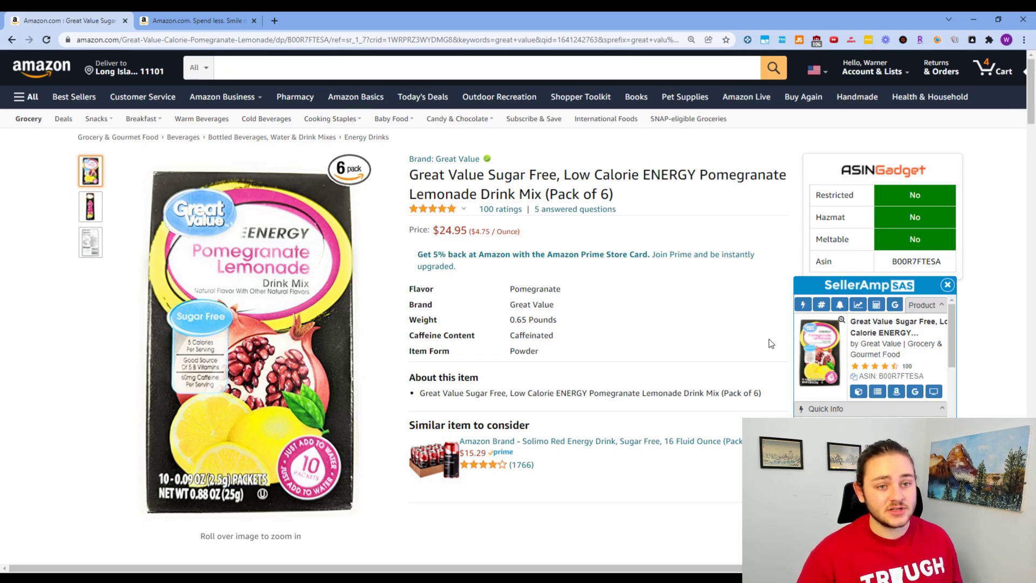
# - Examine the drink mix listing's SellerAmp figures and its Keepa price, sales rank and offer count history
pyautogui.scroll(-1, 630, 373)
pyautogui.scroll(1, 630, 373)
pyautogui.scroll(-2, 922, 324)
pyautogui.scroll(-3, 633, 358)
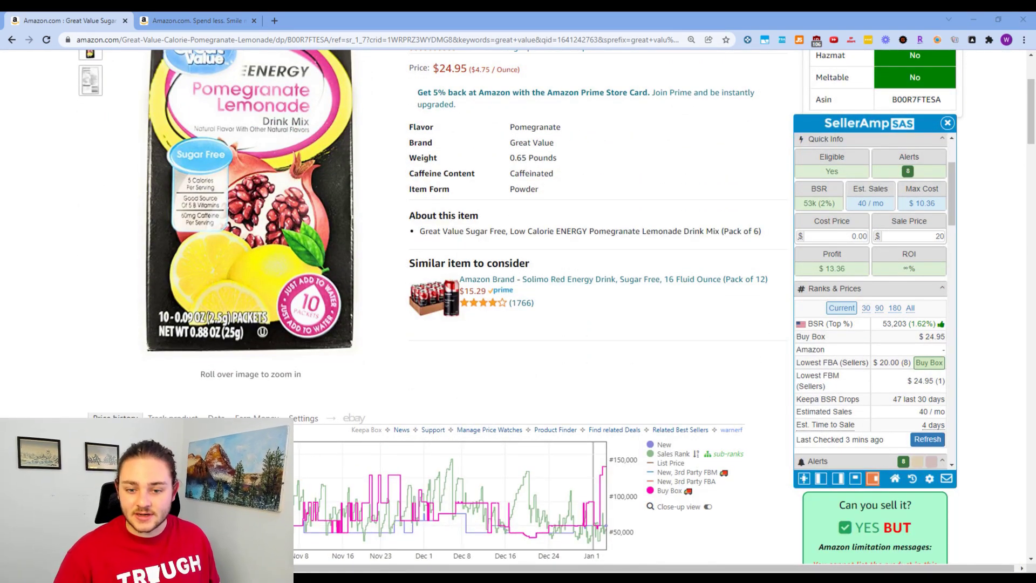
pyautogui.scroll(3, 644, 351)
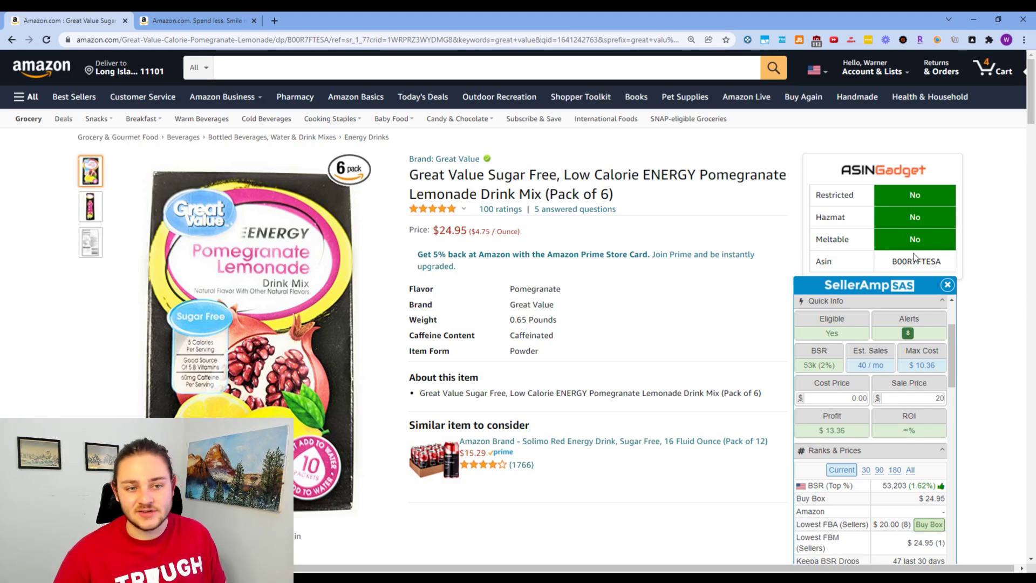
pyautogui.scroll(-1, 735, 189)
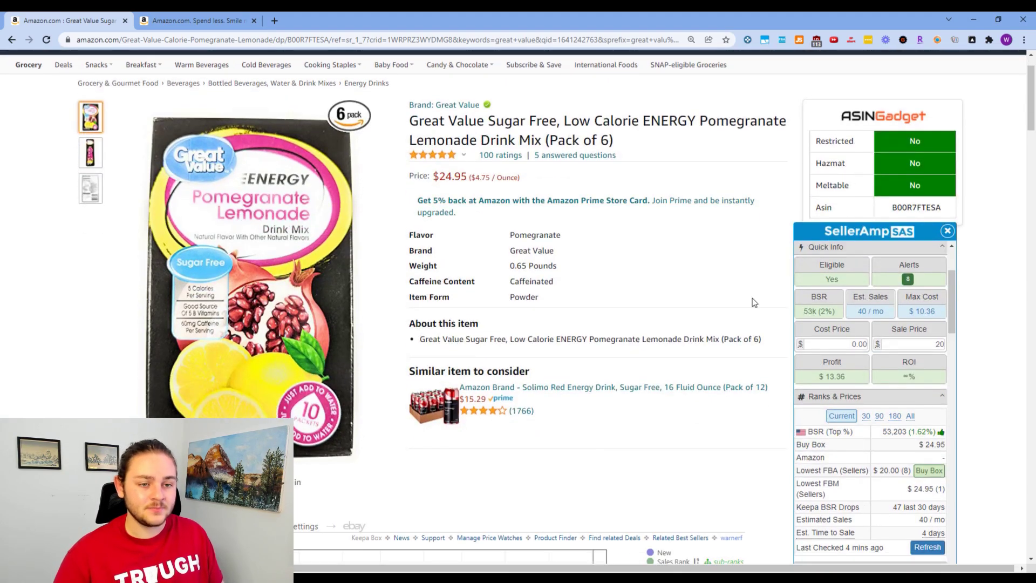
pyautogui.scroll(-7, 752, 298)
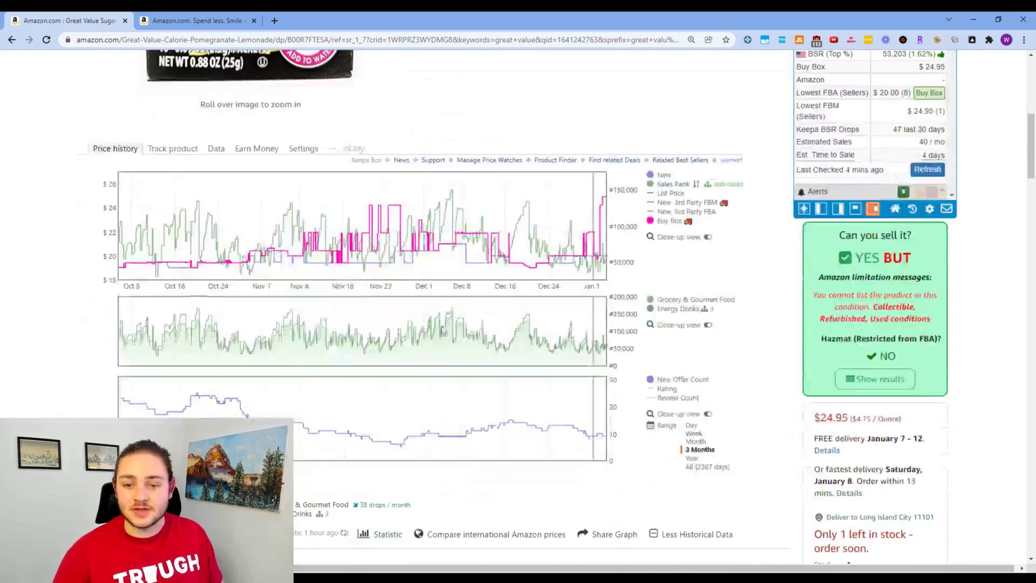
pyautogui.scroll(-1, 259, 302)
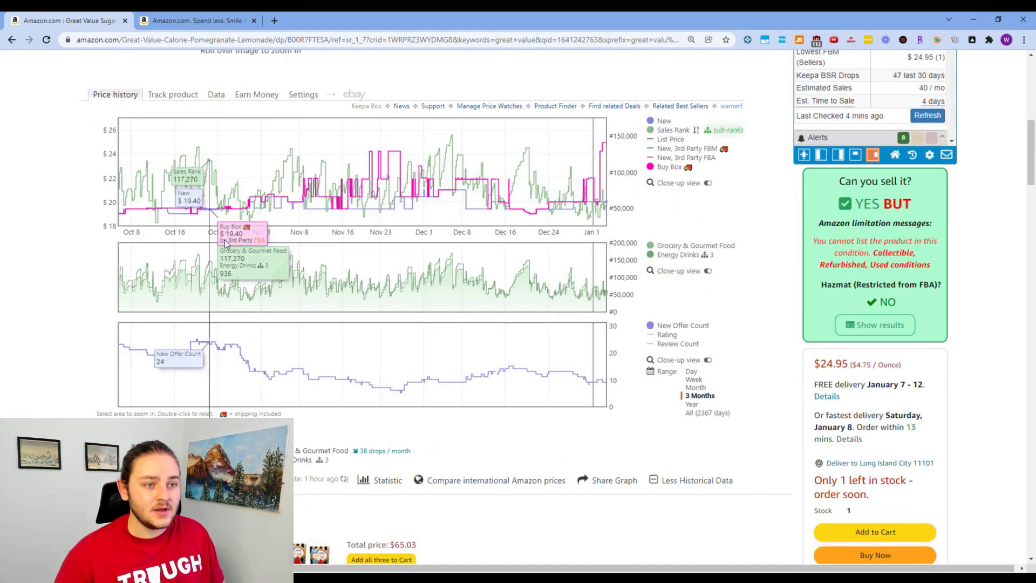
pyautogui.scroll(2, 448, 335)
pyautogui.scroll(-2, 455, 302)
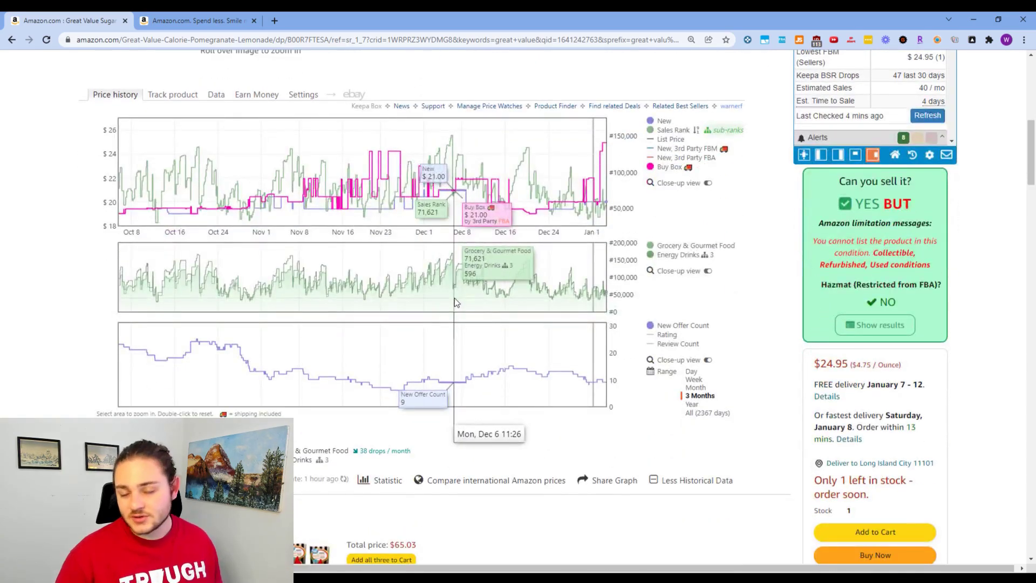
pyautogui.scroll(1, 468, 306)
pyautogui.scroll(-1, 475, 325)
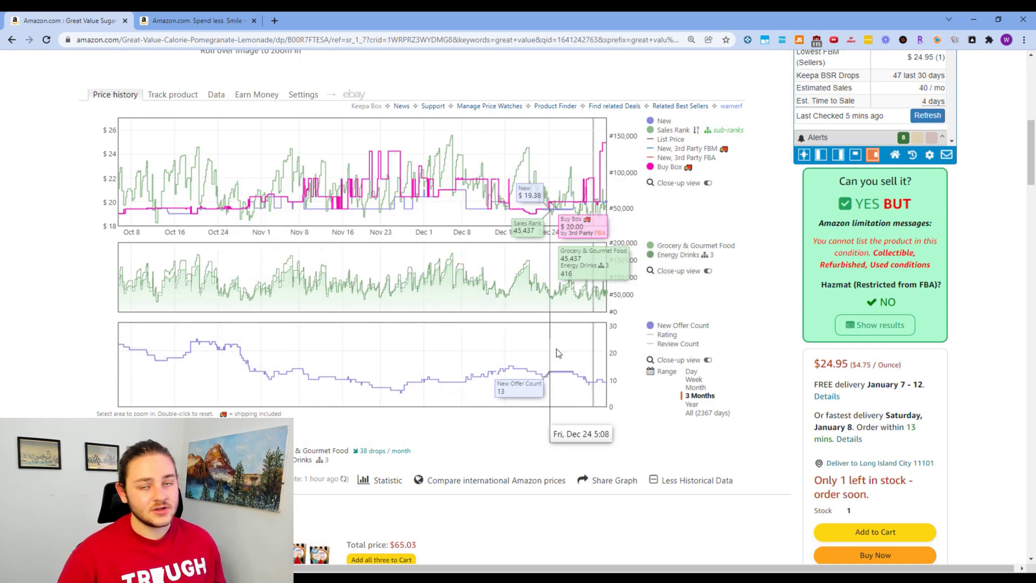
pyautogui.scroll(1, 627, 358)
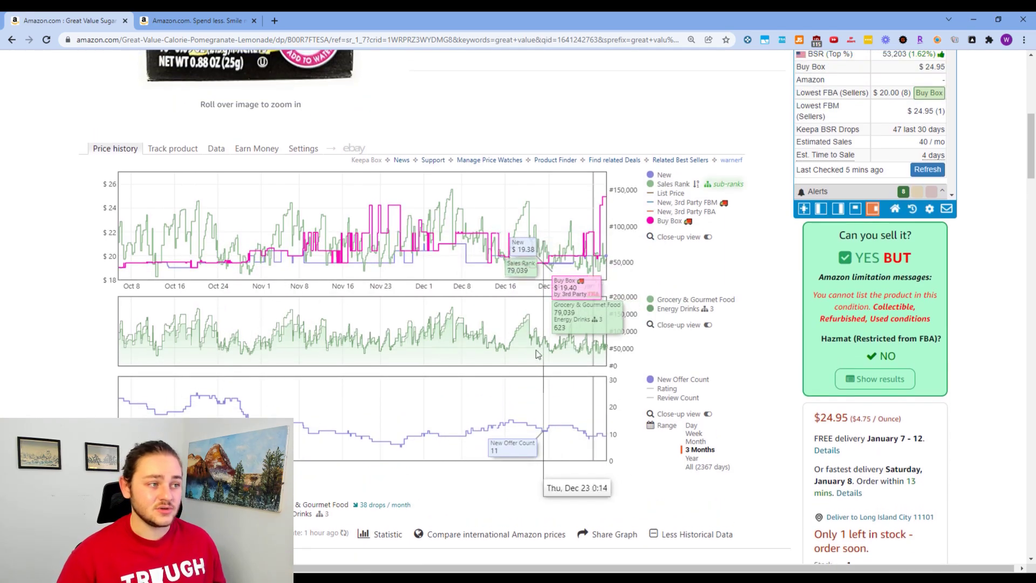
# - View Keepa's product details data for the listing, and return to the price history graph
pyautogui.click(185, 153)
pyautogui.click(220, 153)
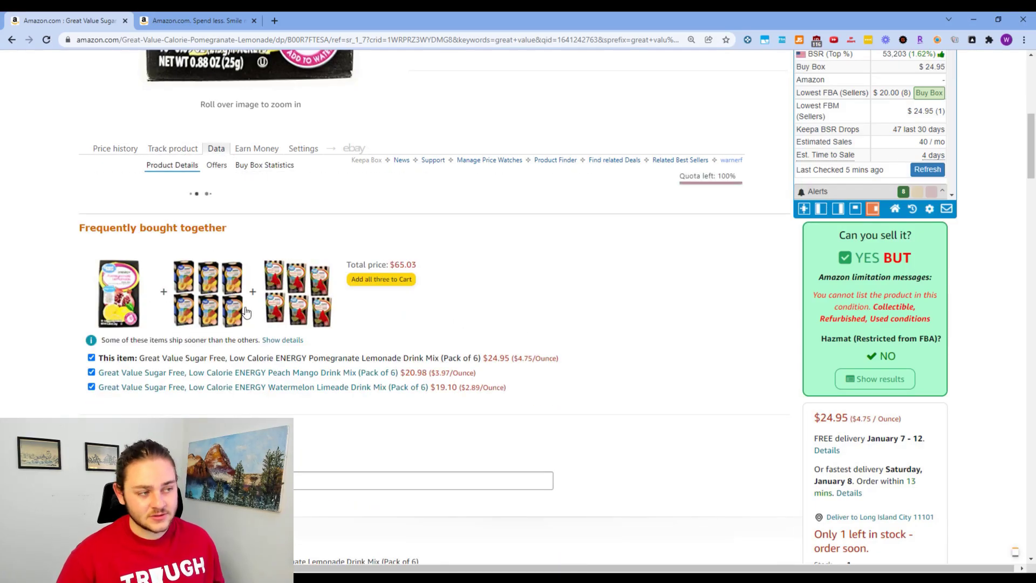
pyautogui.scroll(2, 279, 297)
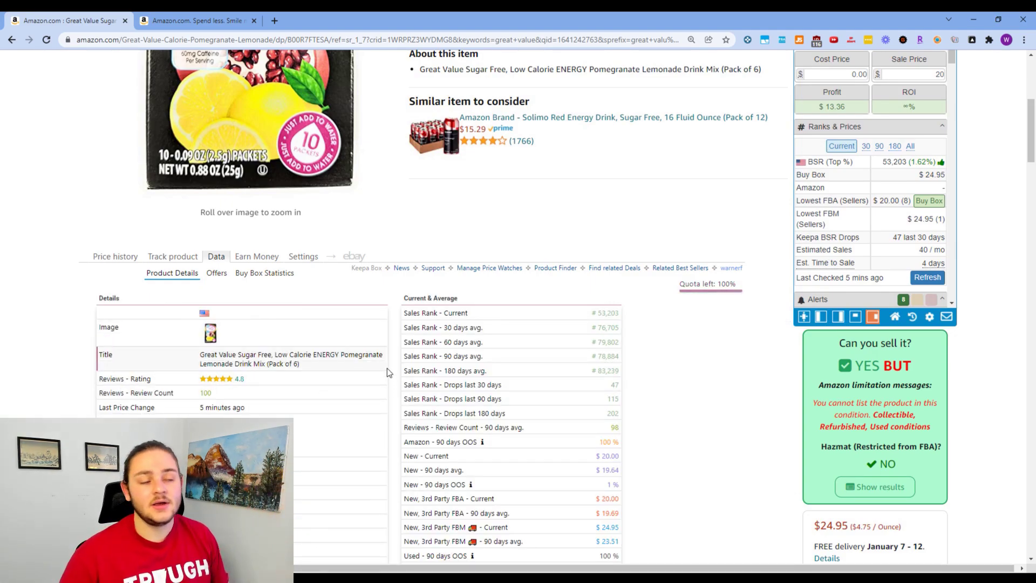
pyautogui.click(115, 256)
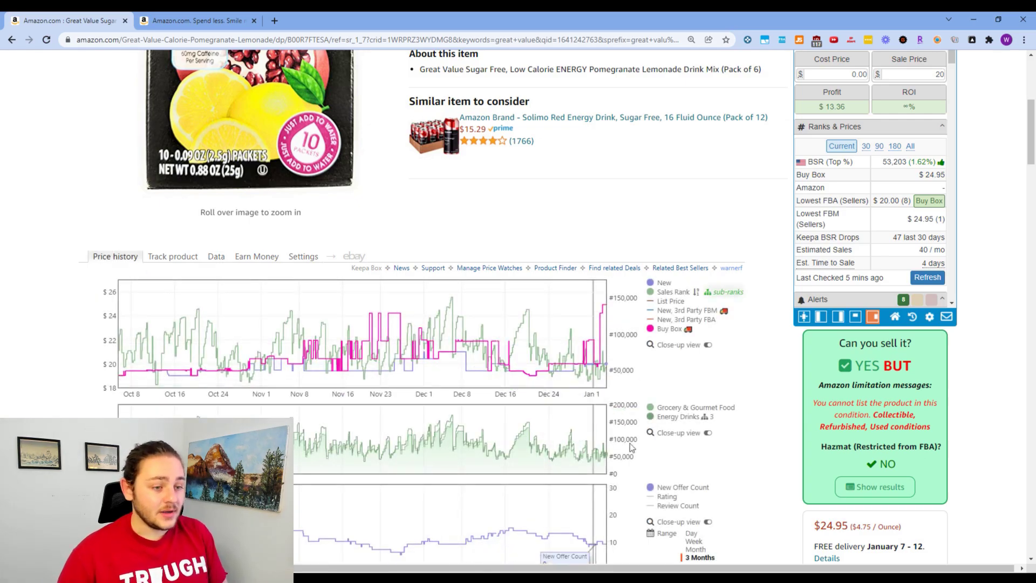
# - Examine the Buy Box price swings on the price history graph and compare them with the listing's current offer price
pyautogui.scroll(1, 599, 416)
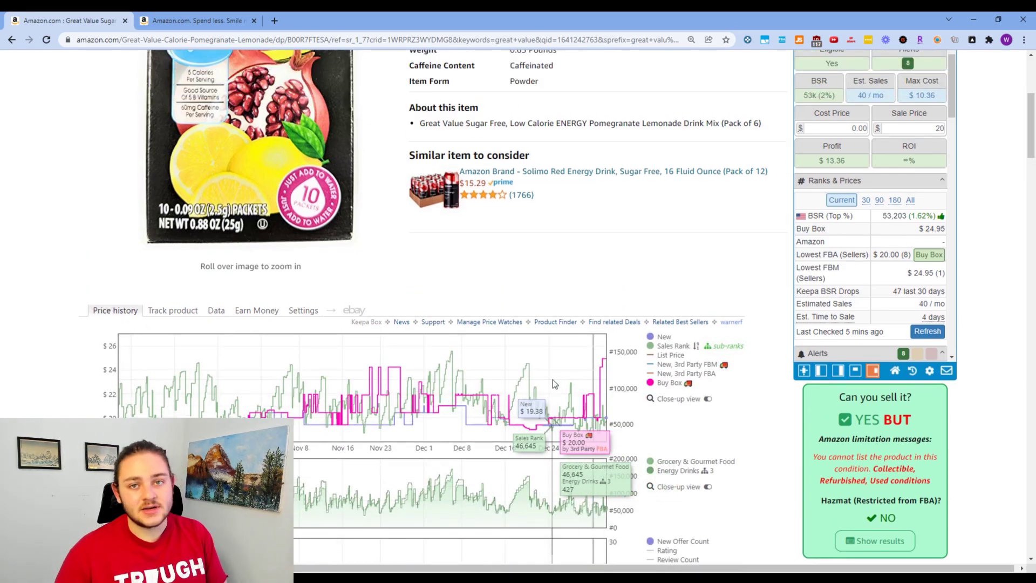
pyautogui.scroll(1, 595, 409)
pyautogui.scroll(1, 616, 404)
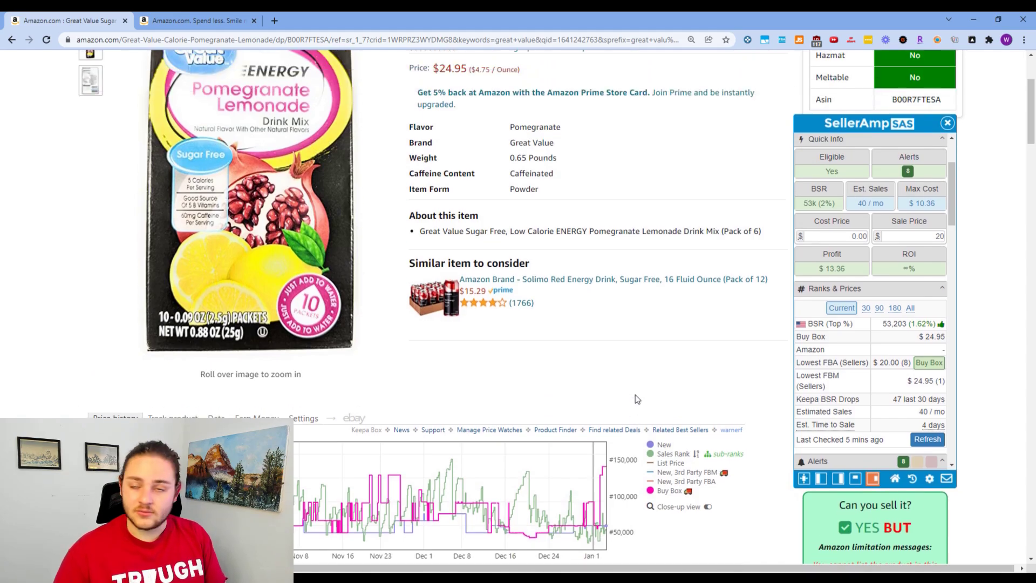
pyautogui.scroll(-3, 636, 395)
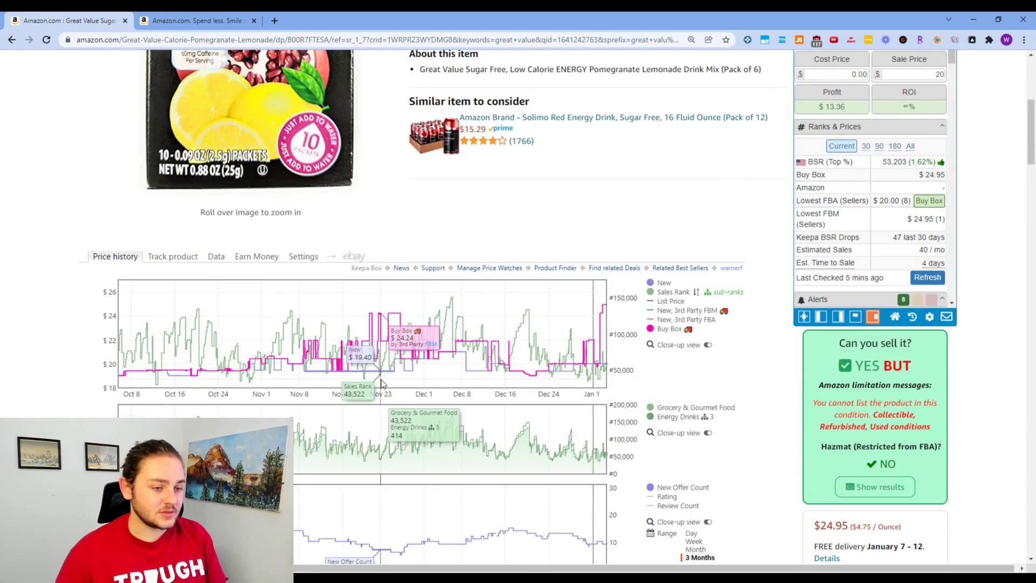
pyautogui.scroll(1, 602, 400)
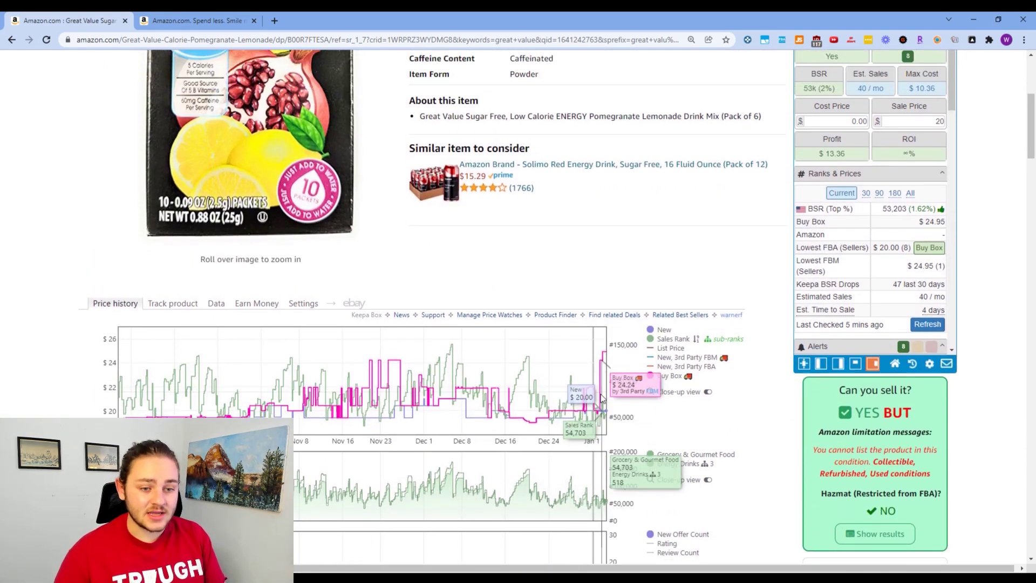
pyautogui.scroll(-6, 648, 399)
pyautogui.scroll(3, 683, 402)
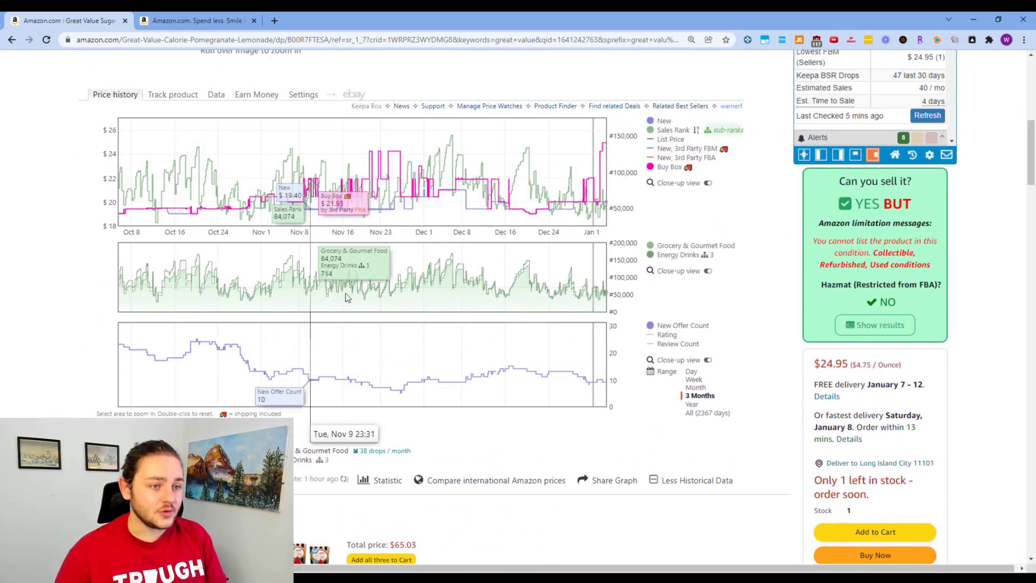
pyautogui.scroll(1, 475, 324)
pyautogui.scroll(-1, 539, 323)
pyautogui.scroll(1, 602, 335)
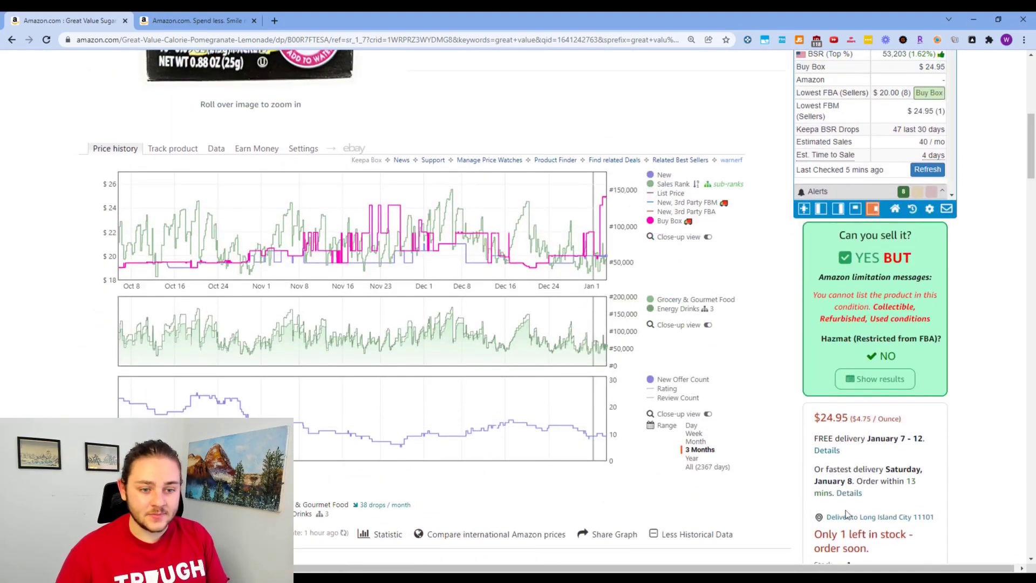
pyautogui.moveTo(810, 421); pyautogui.dragTo(936, 430)
pyautogui.click(937, 431)
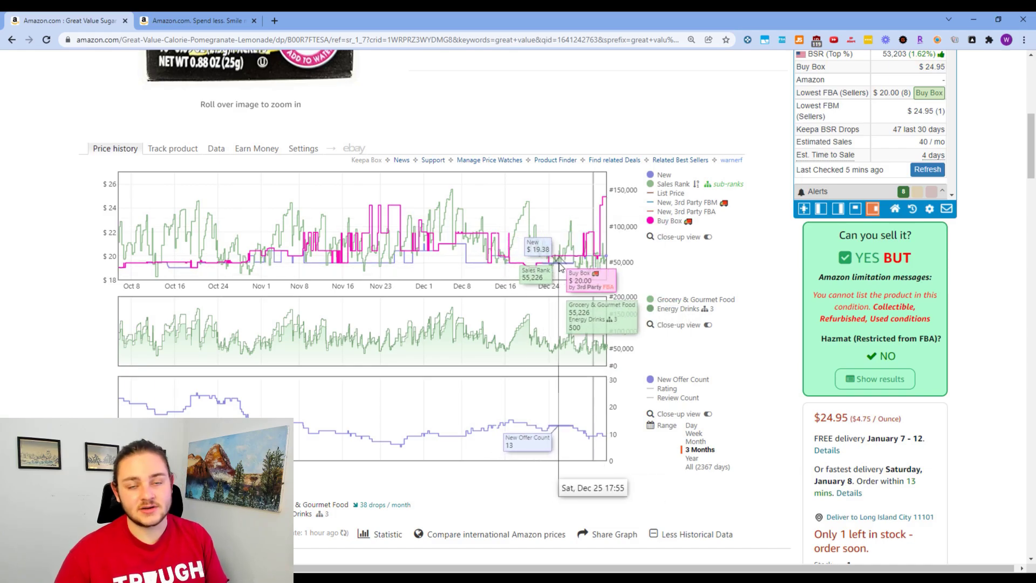
pyautogui.scroll(2, 486, 400)
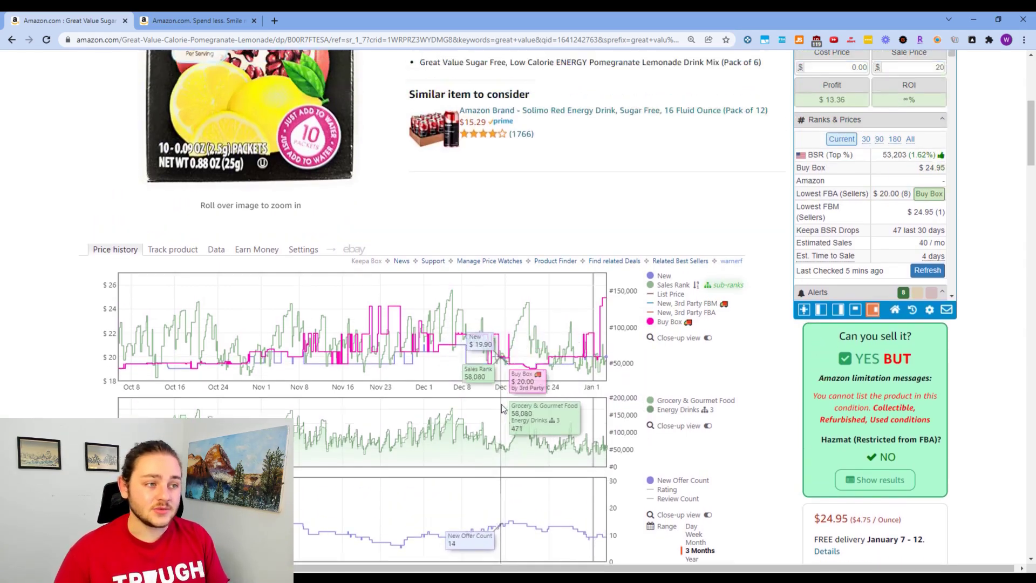
pyautogui.scroll(6, 513, 437)
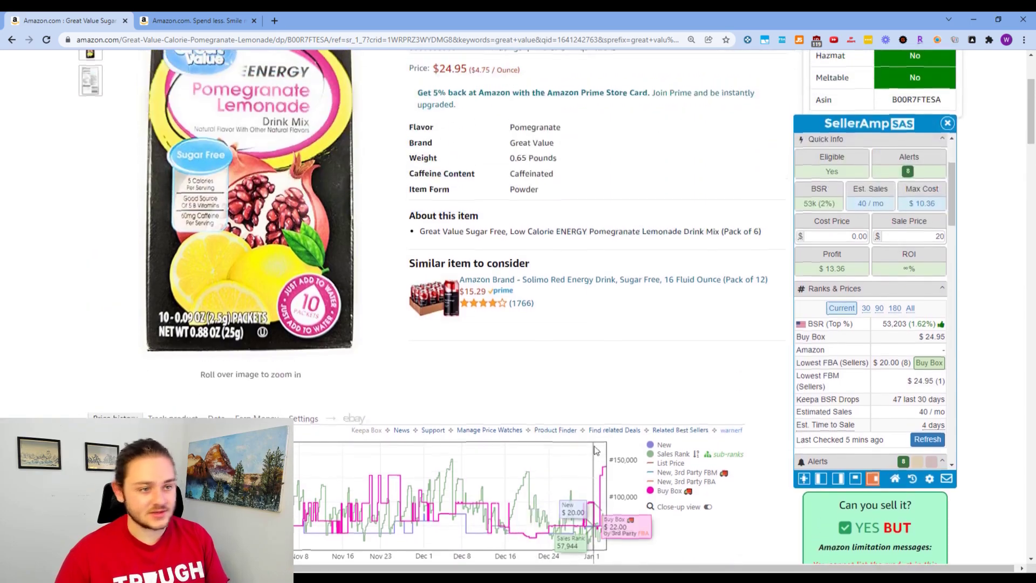
pyautogui.moveTo(594, 449)
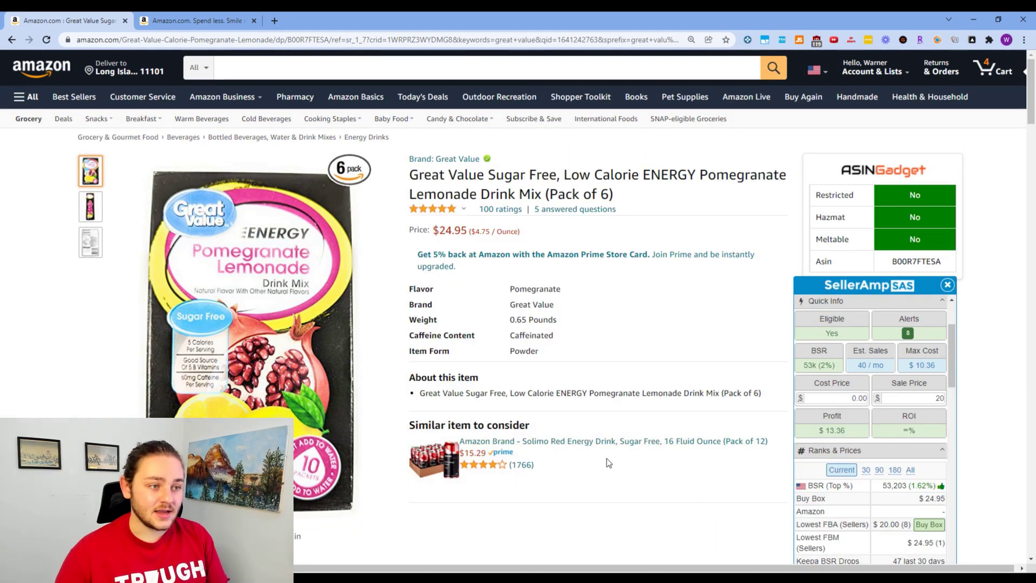
# - Open the Amazon FBA calculator for the listing and calculate the fees for a product price of $25
pyautogui.click(782, 43)
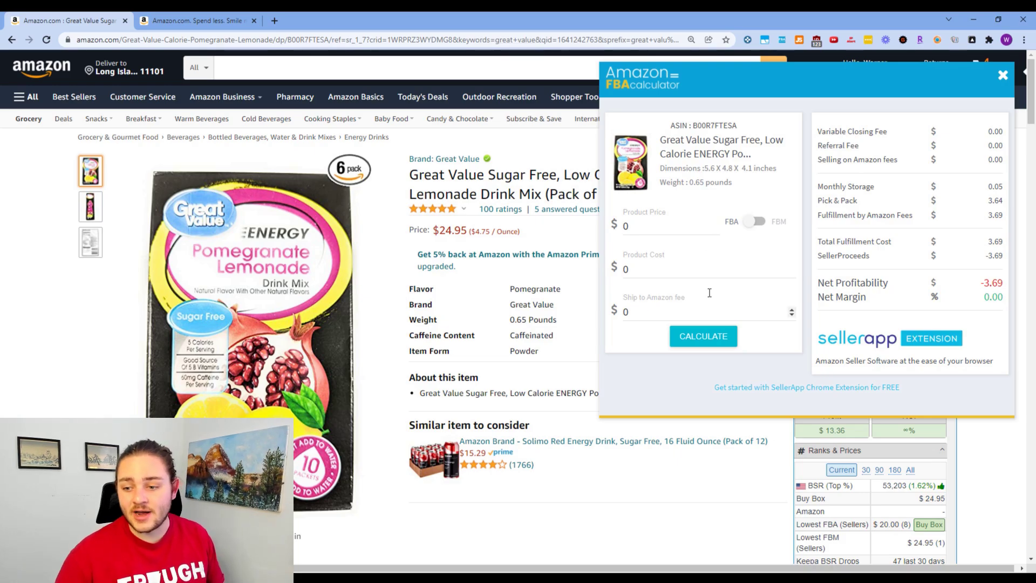
pyautogui.click(653, 225)
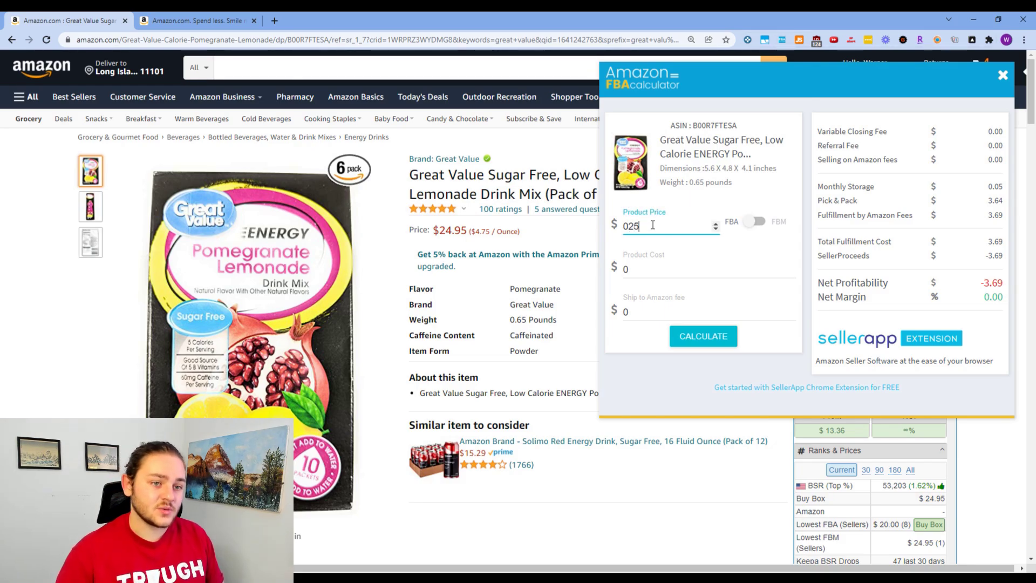
pyautogui.press('Return')
# - Calculate the profit for FBM with a product cost of $10 and a fulfillment cost of $8, and close the calculator
pyautogui.click(664, 266)
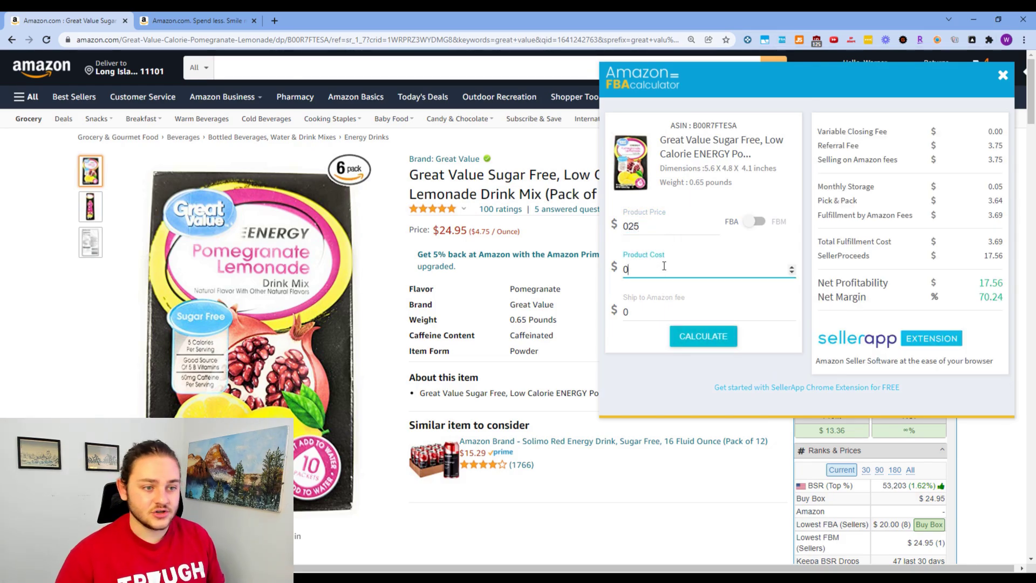
pyautogui.click(756, 221)
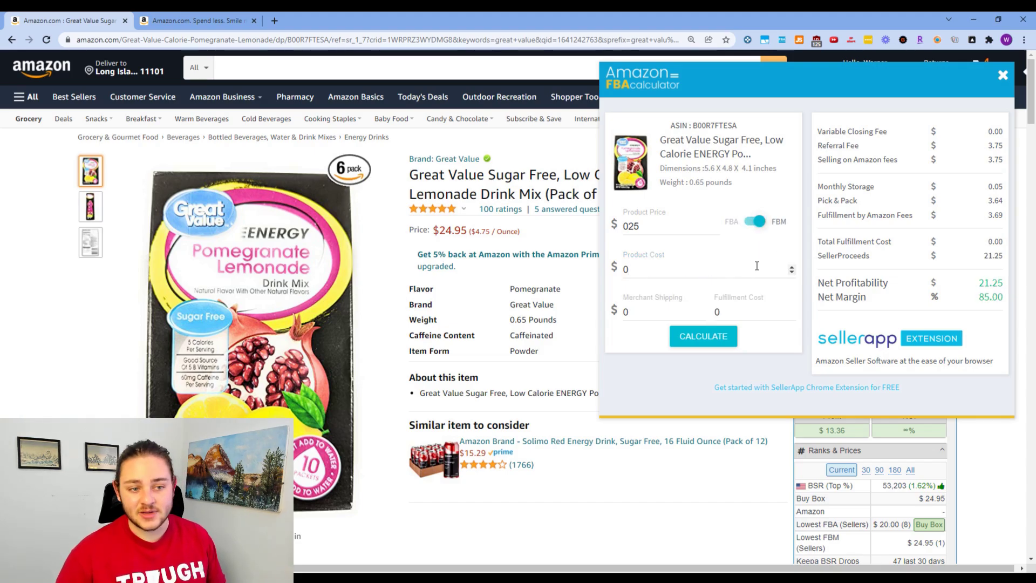
pyautogui.click(652, 268)
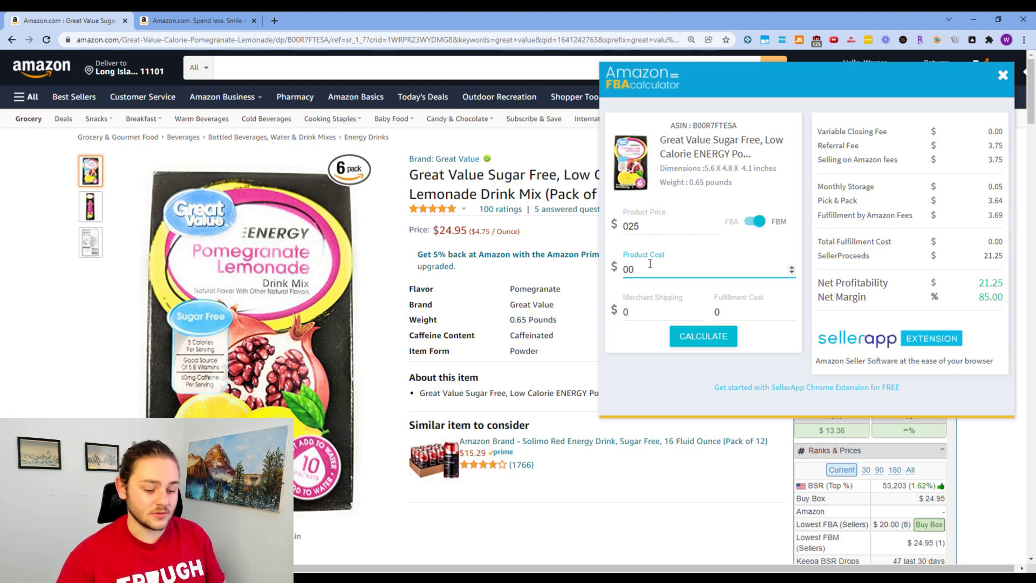
pyautogui.click(714, 343)
pyautogui.click(764, 317)
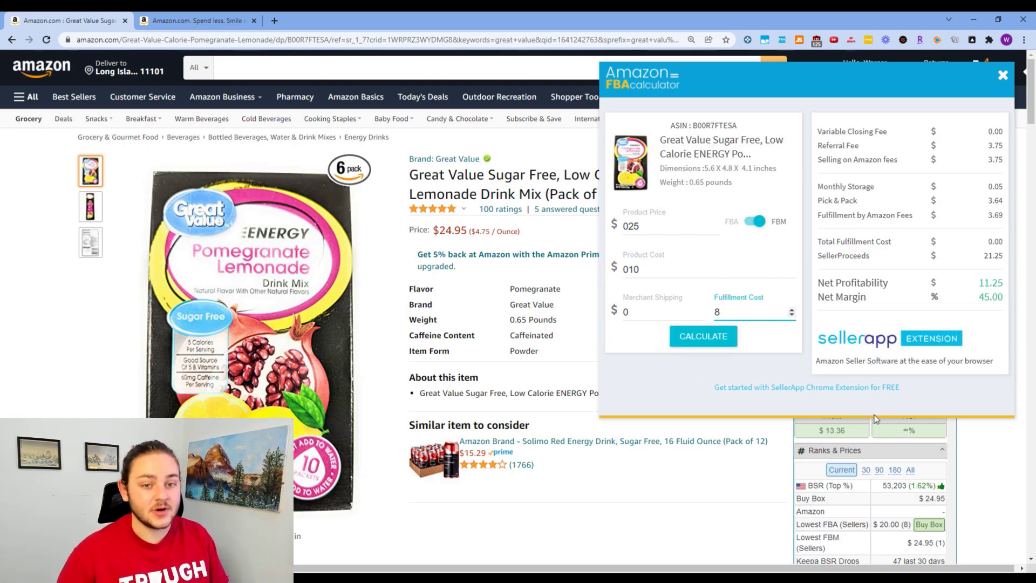
pyautogui.click(707, 345)
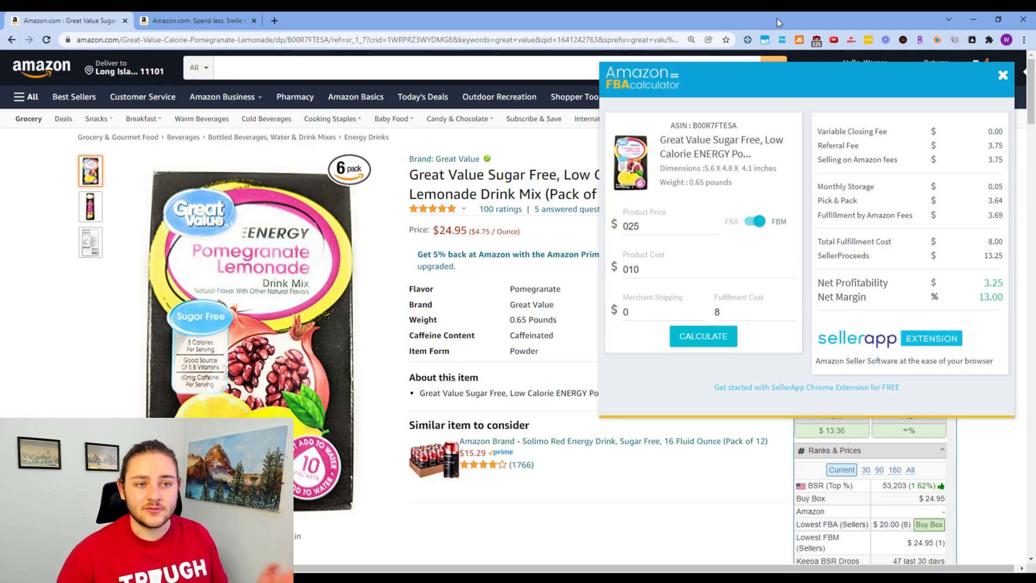
pyautogui.click(1003, 76)
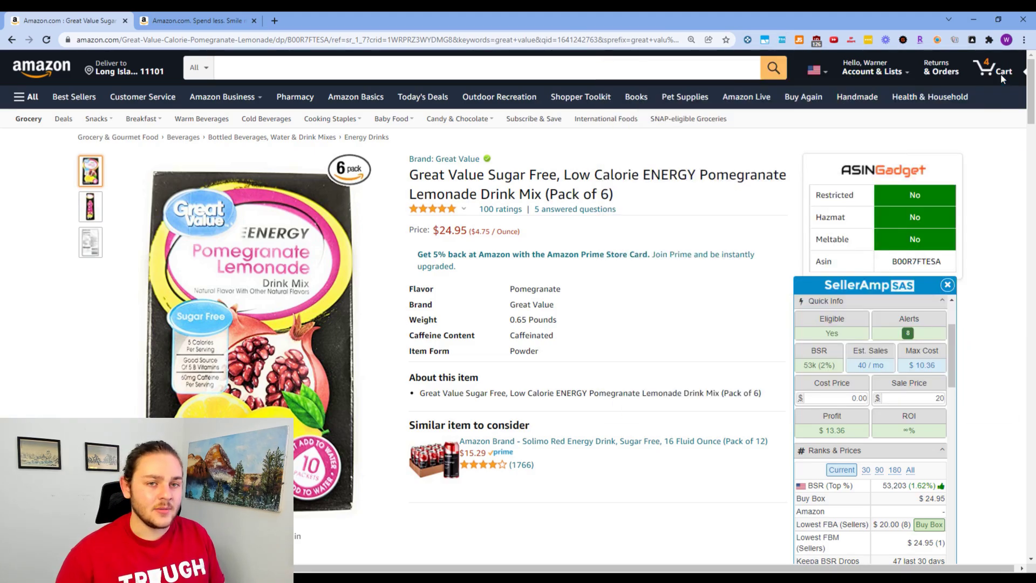
pyautogui.moveTo(873, 70)
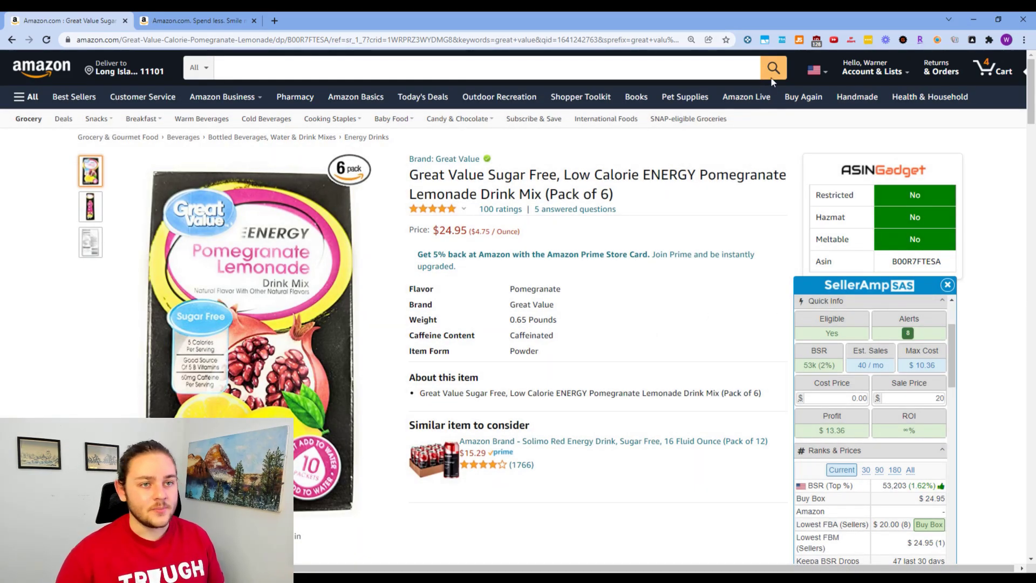
pyautogui.click(782, 36)
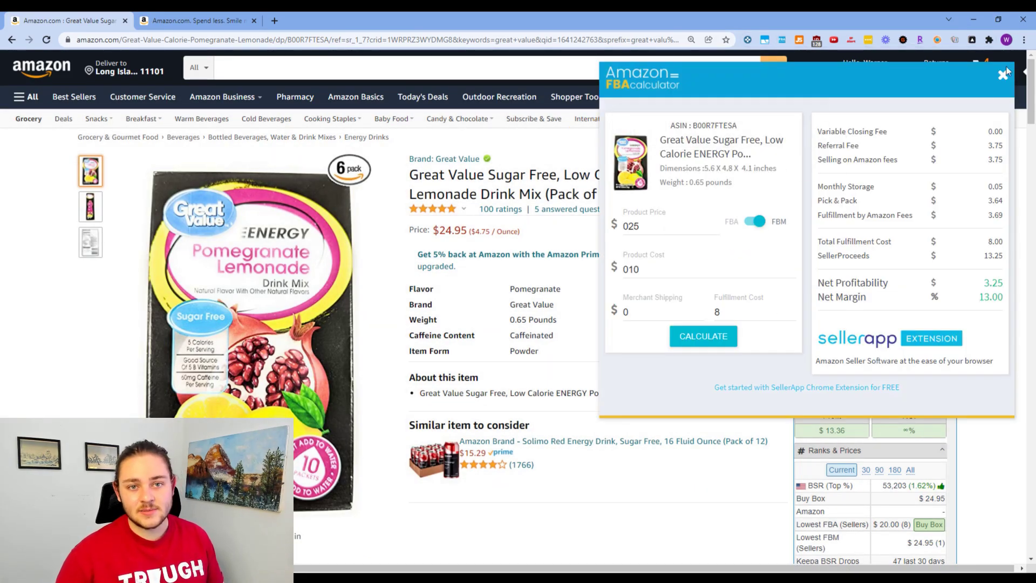
pyautogui.click(1003, 76)
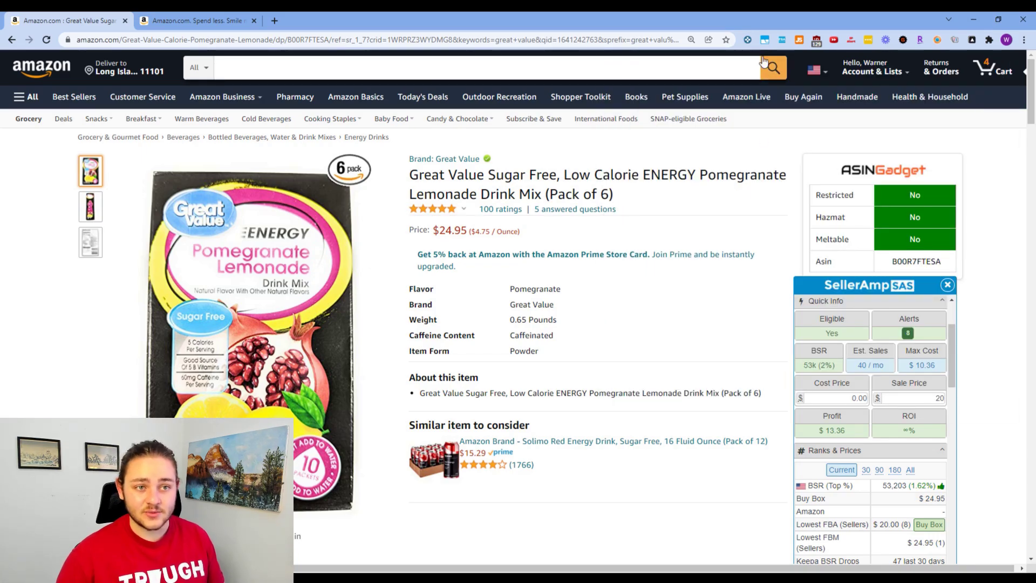
pyautogui.click(783, 40)
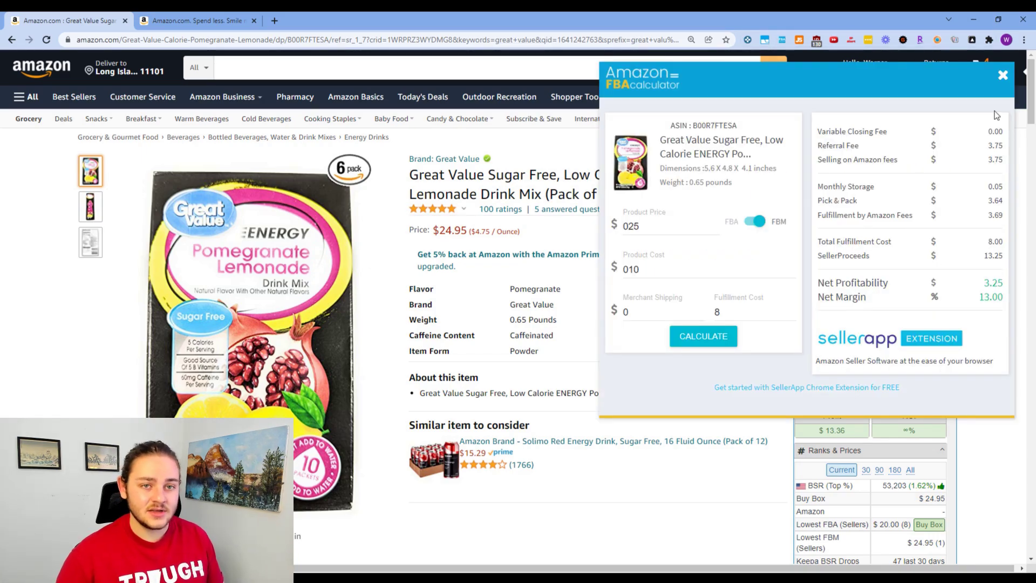
pyautogui.click(1003, 75)
pyautogui.scroll(-2, 585, 303)
pyautogui.moveTo(634, 339)
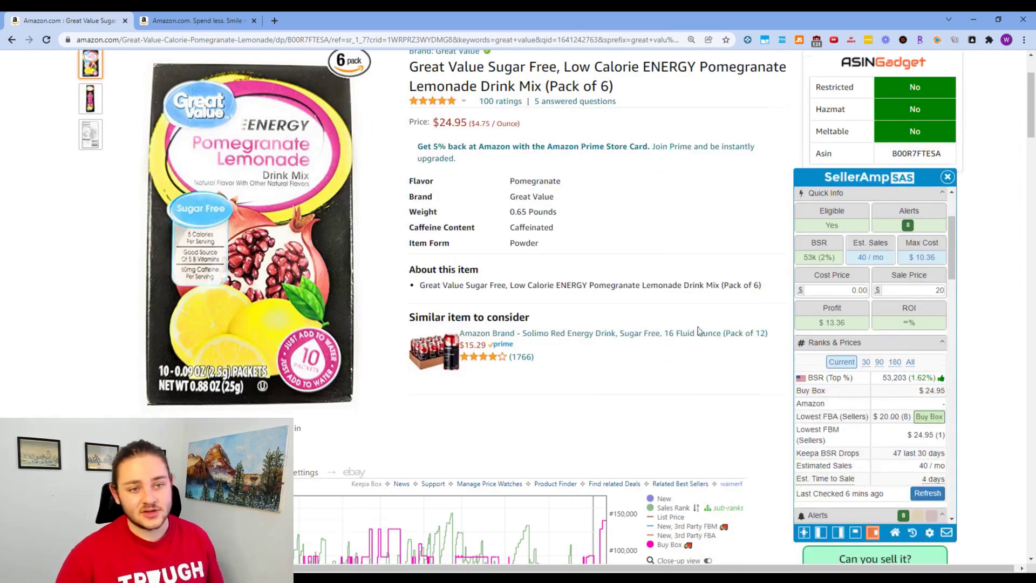
pyautogui.scroll(2, 701, 331)
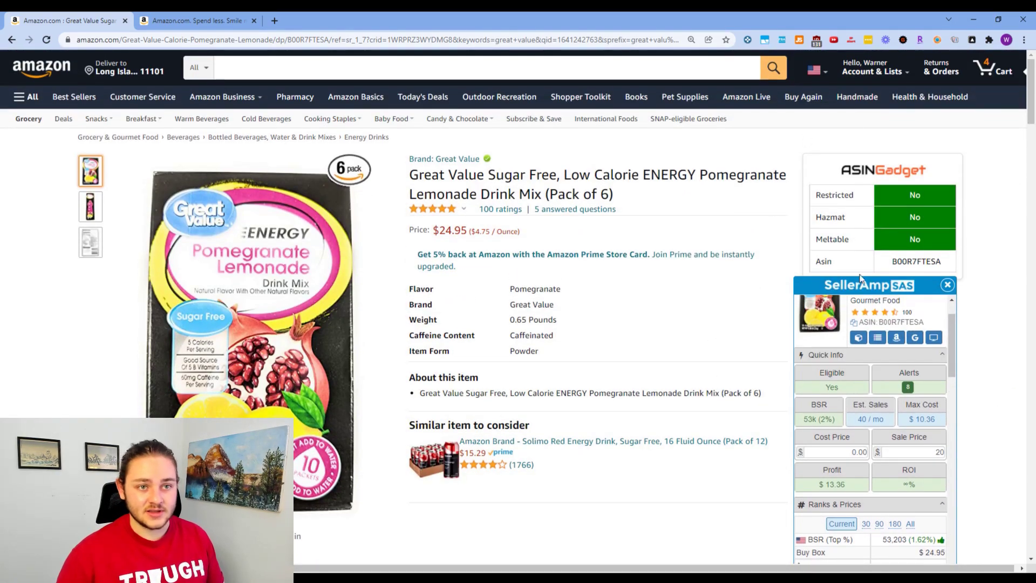
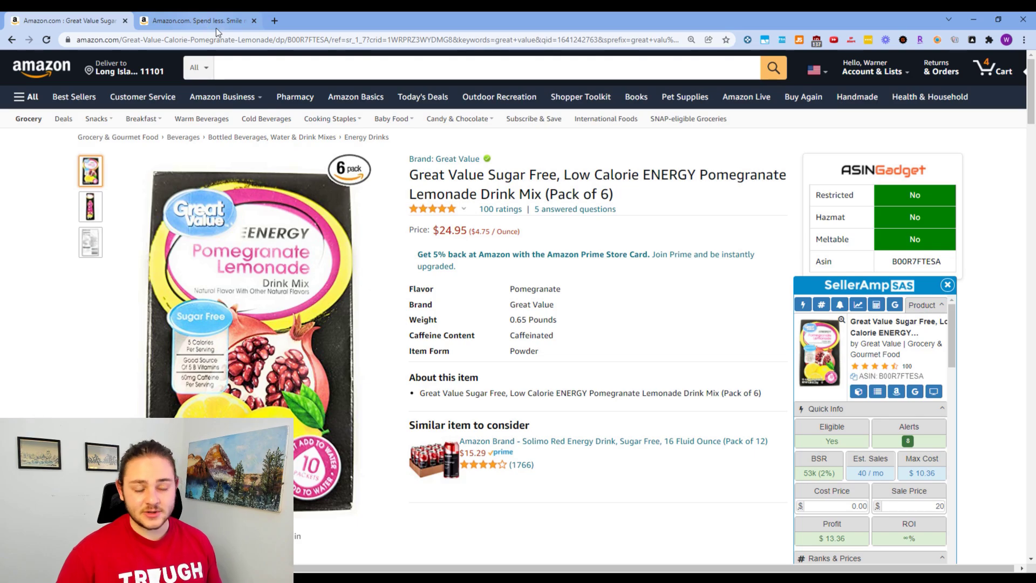
# - Examine the brand name and its indicator above the Great Value listing's title, along with the title and product image
pyautogui.moveTo(506, 159); pyautogui.dragTo(408, 159)
pyautogui.click(513, 157)
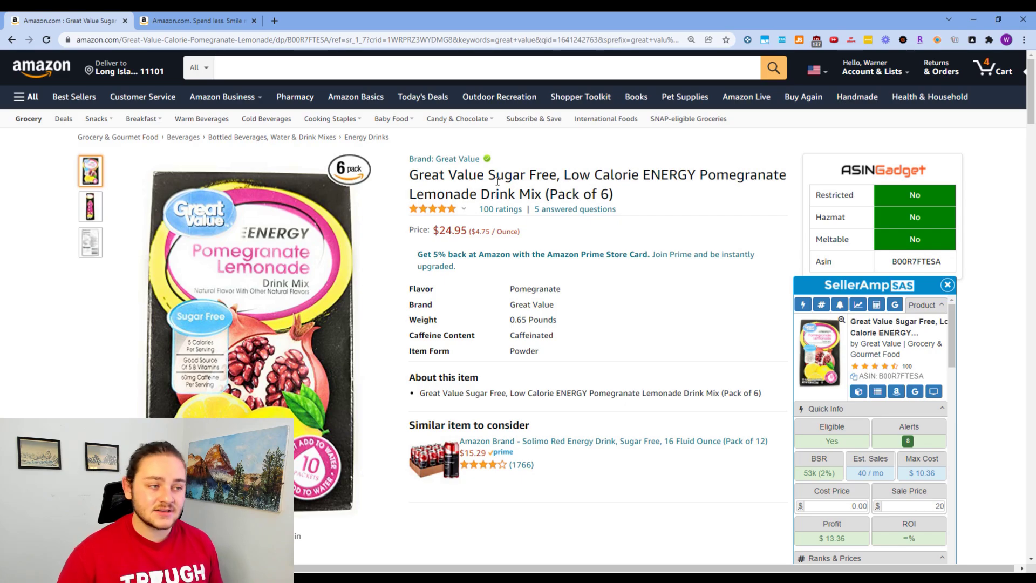
pyautogui.moveTo(323, 158)
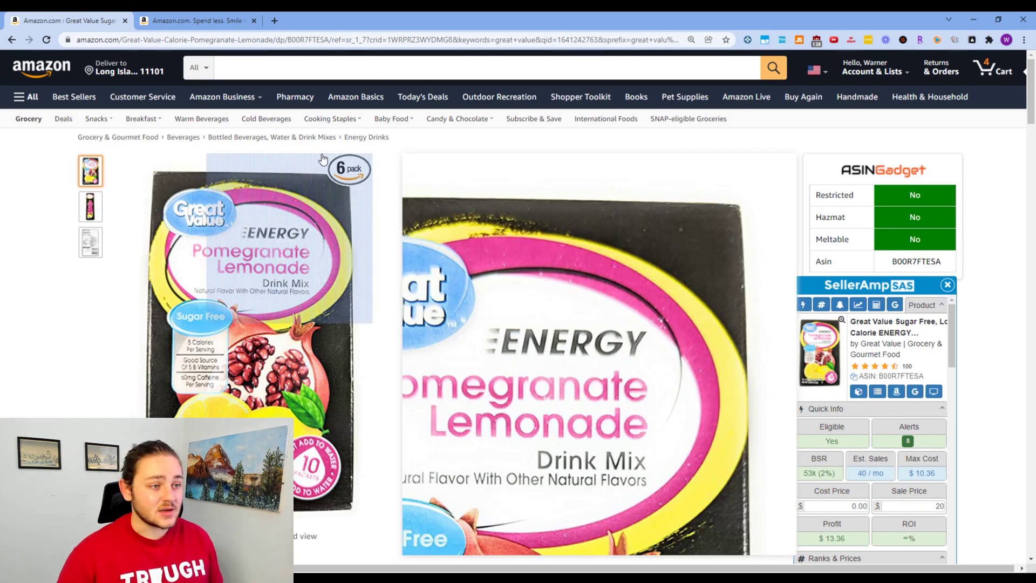
pyautogui.moveTo(409, 174); pyautogui.dragTo(474, 165)
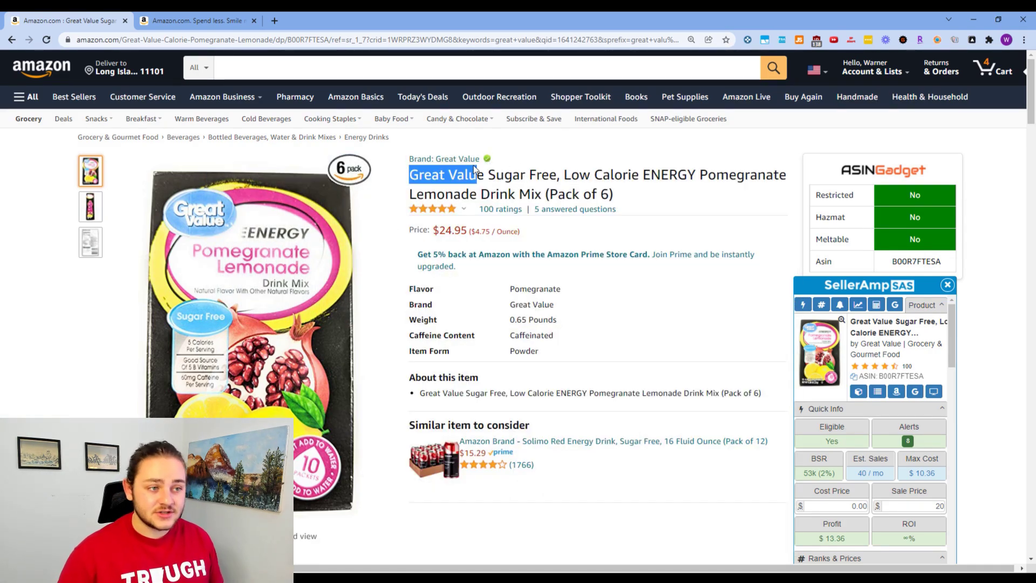
pyautogui.click(474, 165)
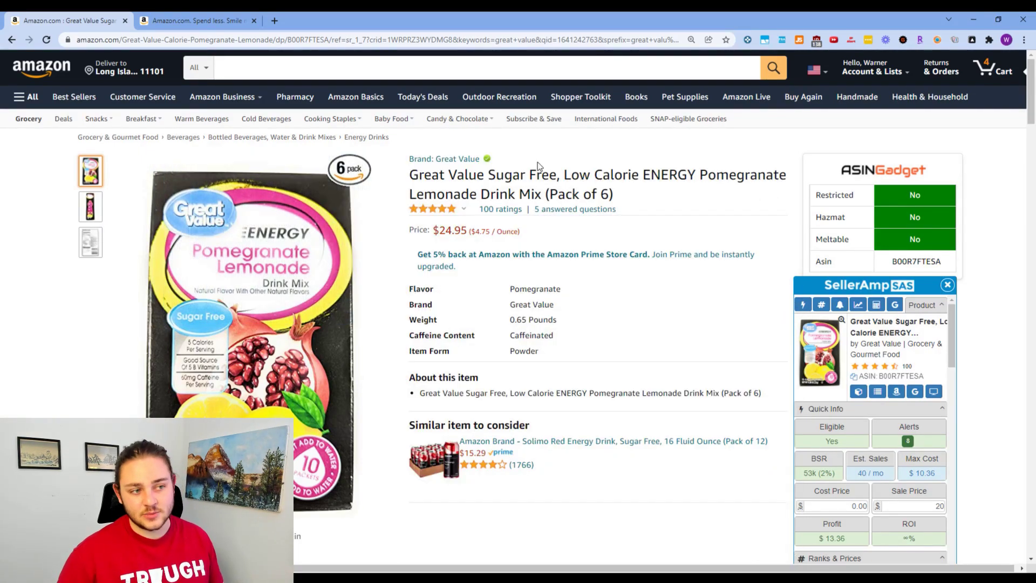
pyautogui.moveTo(409, 159); pyautogui.dragTo(495, 161)
pyautogui.click(494, 161)
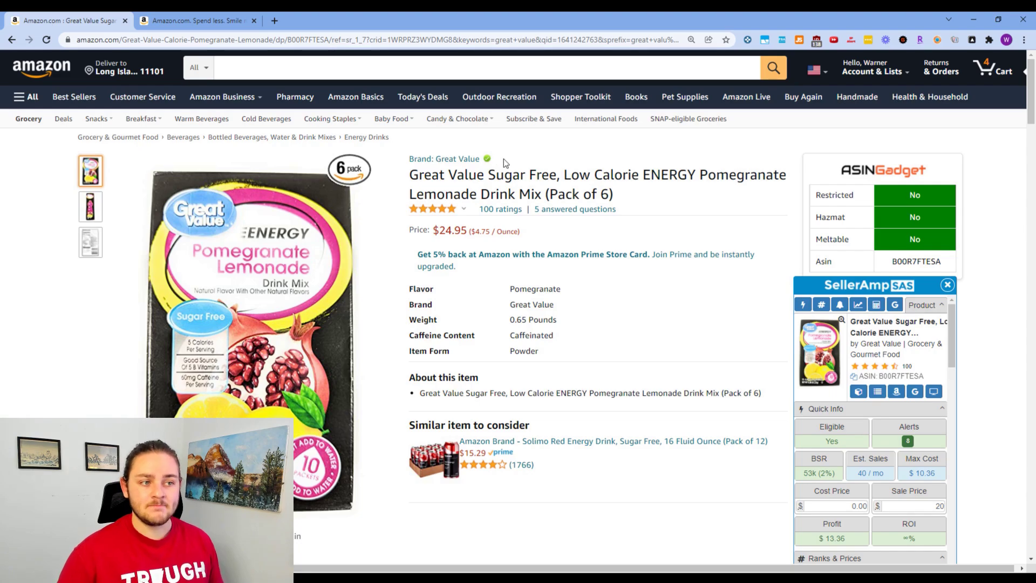
# - Search Amazon for "kong" in the second browser tab and open the KONG Classic Dog Toy listing
pyautogui.click(199, 13)
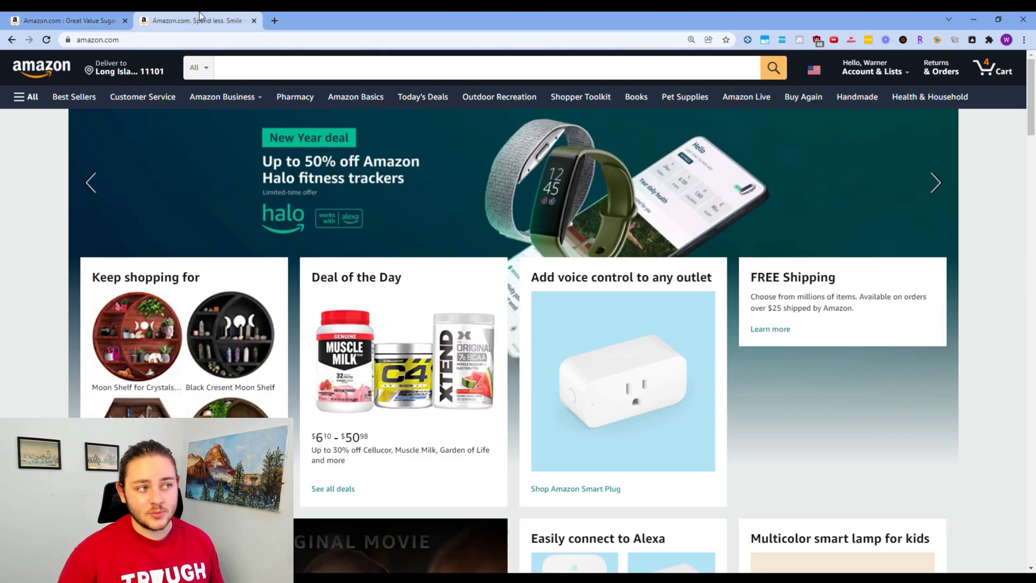
pyautogui.click(240, 71)
pyautogui.write('kong')
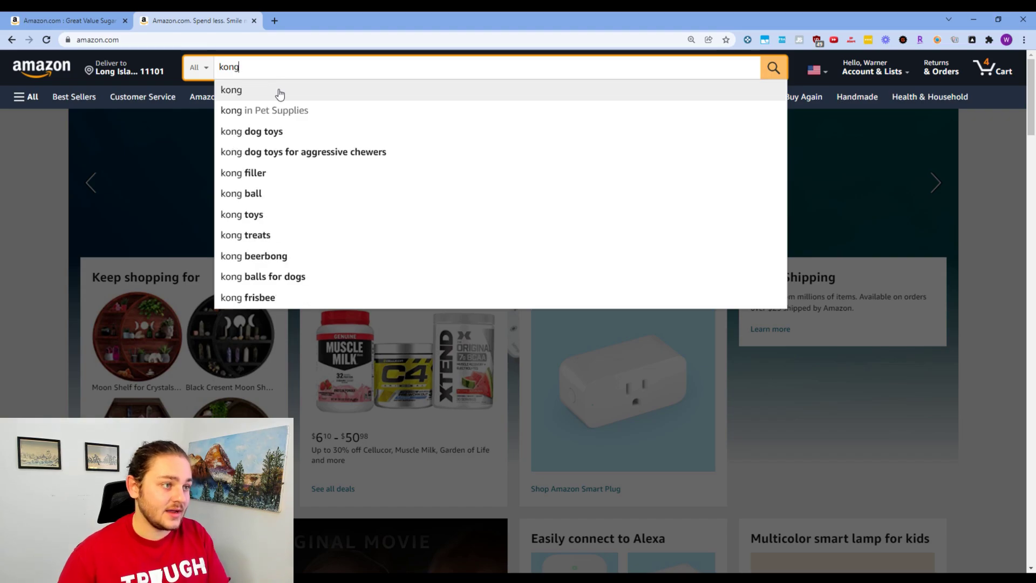
pyautogui.press('Return')
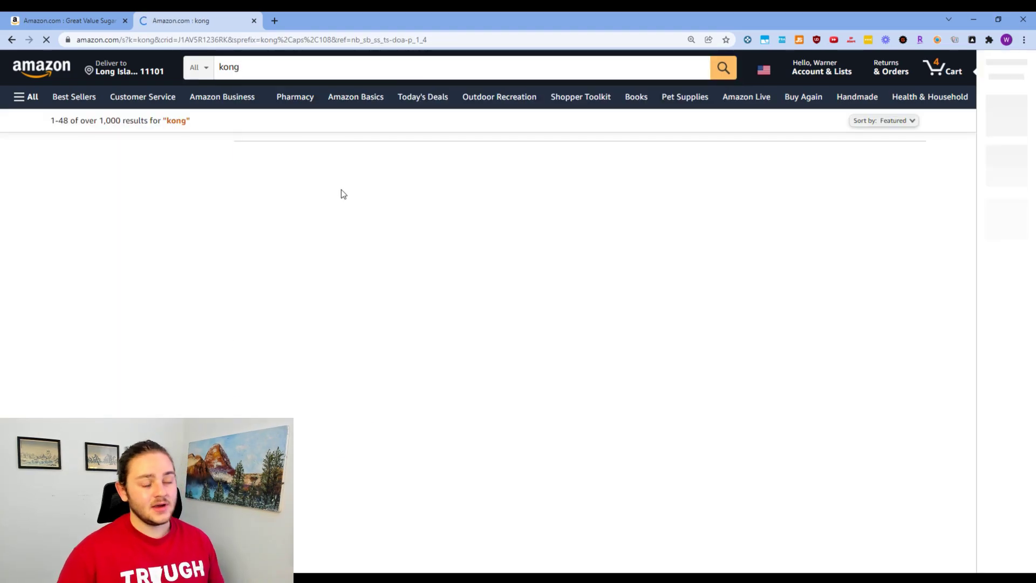
pyautogui.click(472, 236)
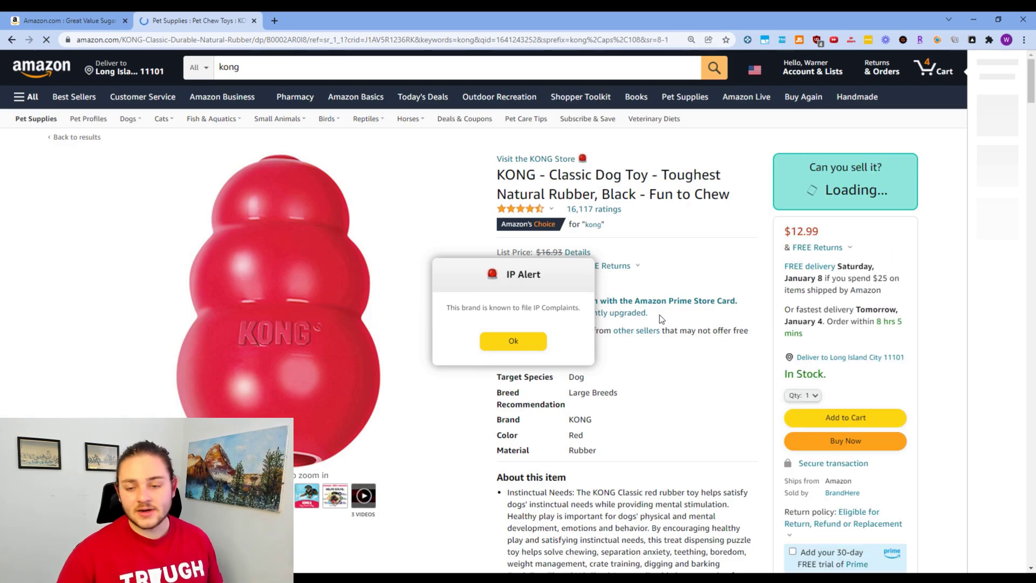
# - Dismiss the IP alert on the KONG listing and return to the start of the page
pyautogui.scroll(-2, 660, 315)
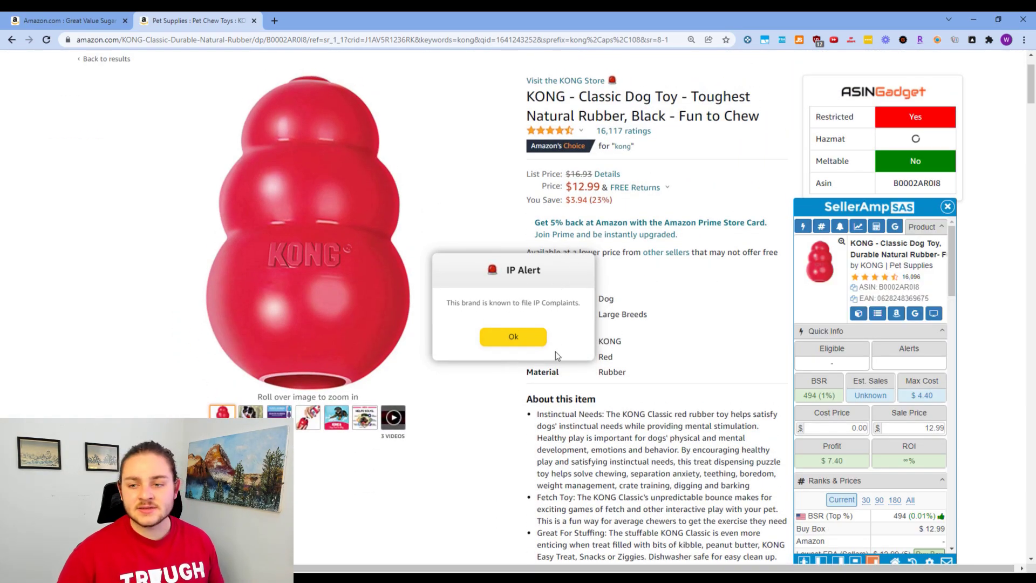
pyautogui.click(513, 338)
pyautogui.scroll(1, 612, 367)
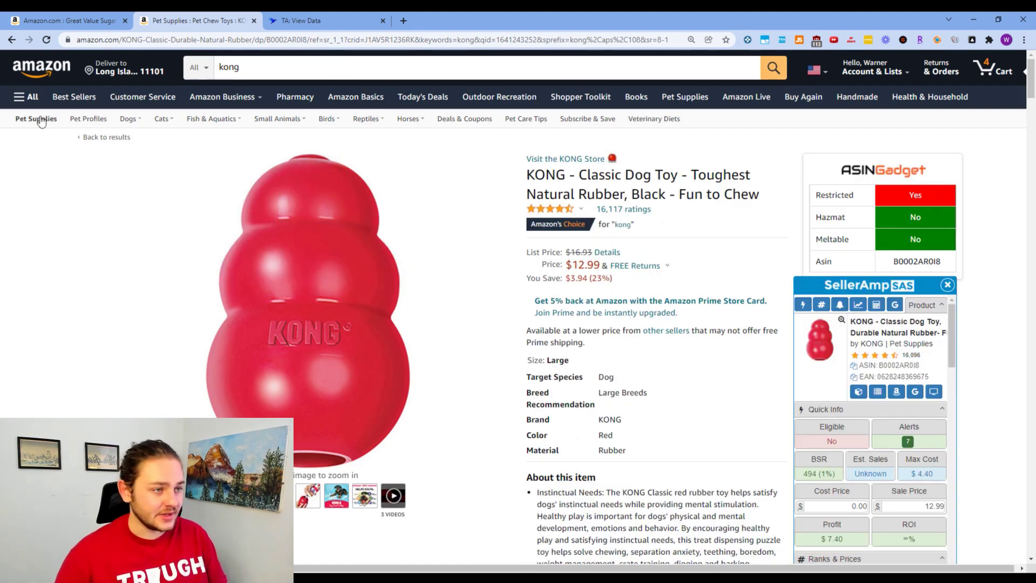
# - Compare the brand indicators and ASINGadget restrictions of the Great Value and KONG listings, ending on the Great Value listing
pyautogui.click(108, 20)
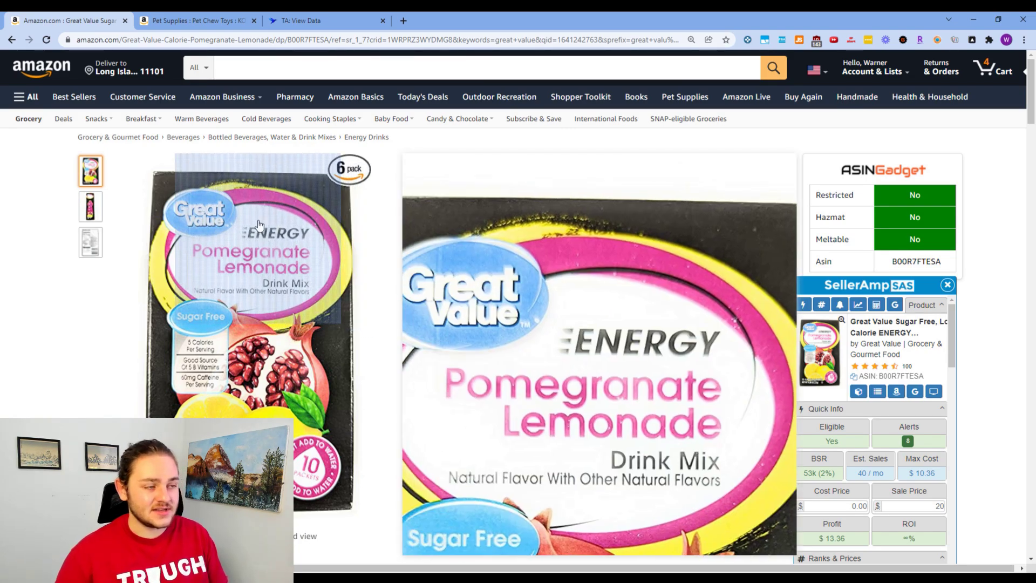
pyautogui.click(189, 21)
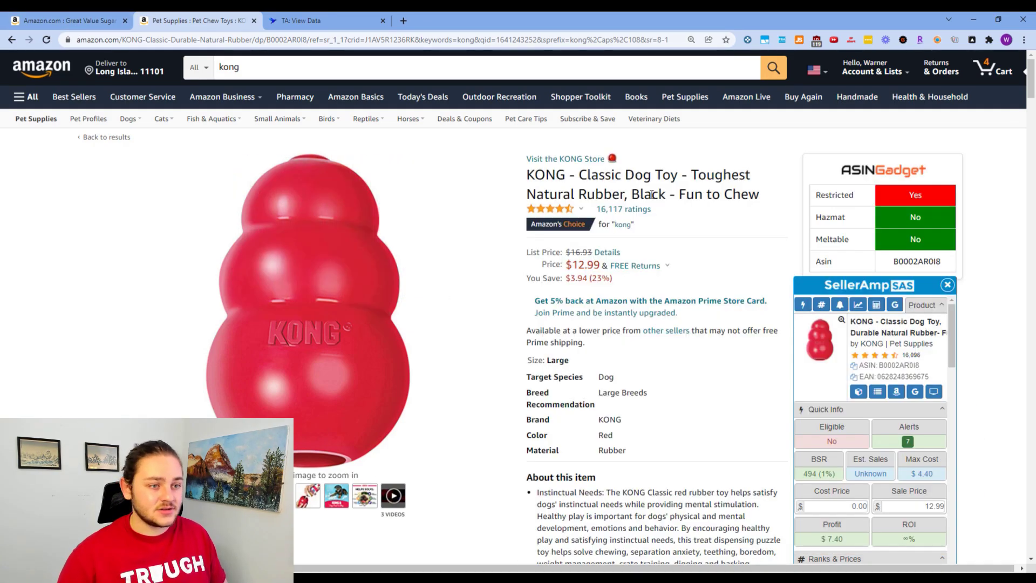
pyautogui.click(77, 16)
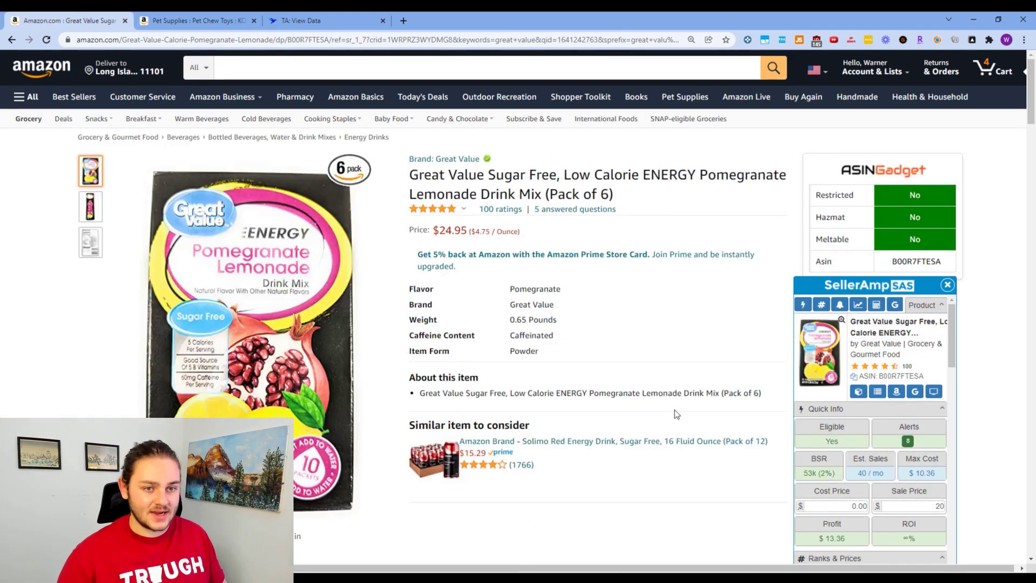
# - Examine SellerAmp's Quick Info for the Great Value listing, including eligibility, alerts, BSR and estimated sales
pyautogui.scroll(-1, 648, 418)
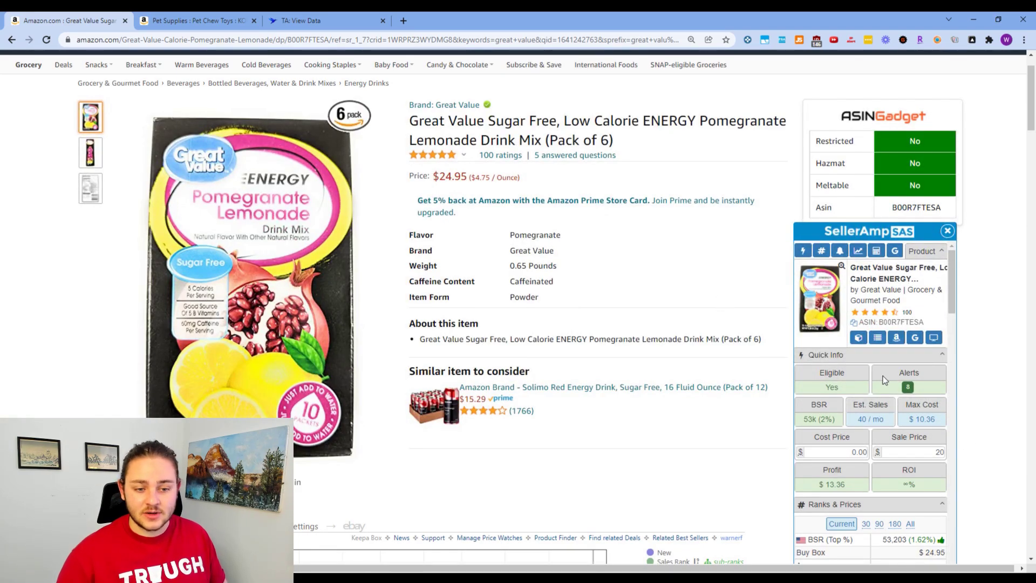
pyautogui.scroll(-3, 885, 379)
pyautogui.scroll(4, 874, 351)
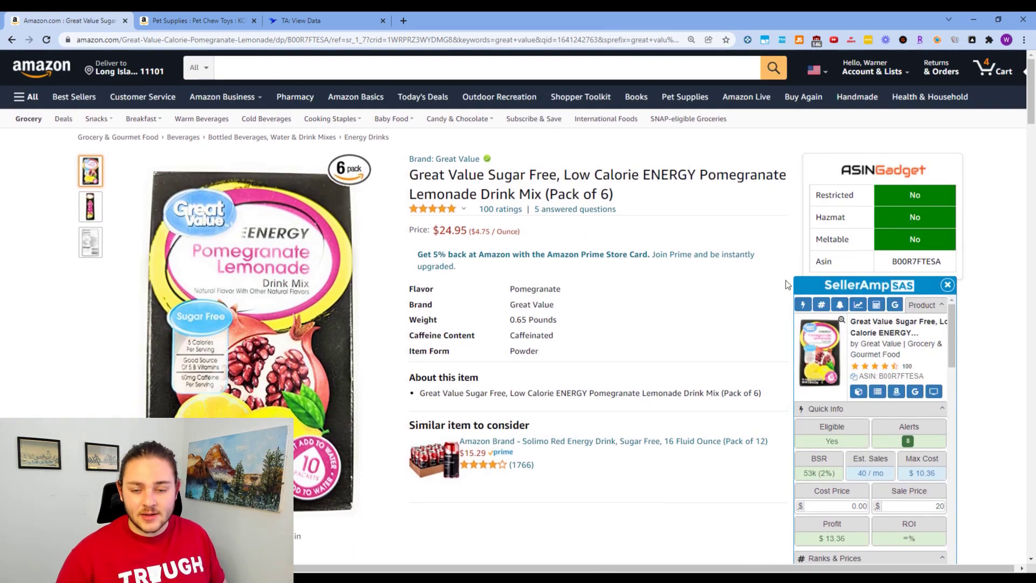
pyautogui.scroll(-2, 840, 376)
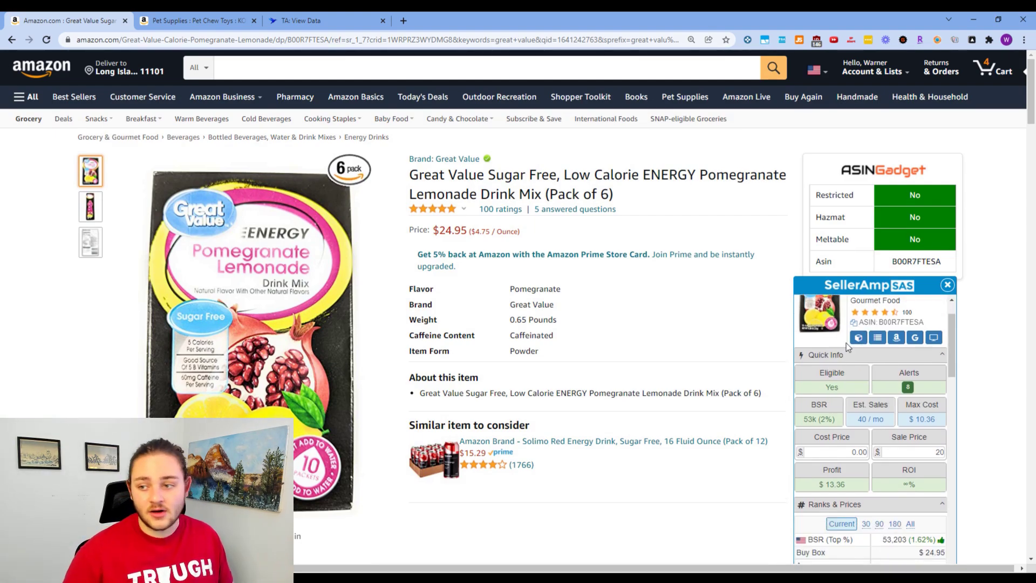
pyautogui.scroll(2, 846, 343)
pyautogui.scroll(-2, 711, 407)
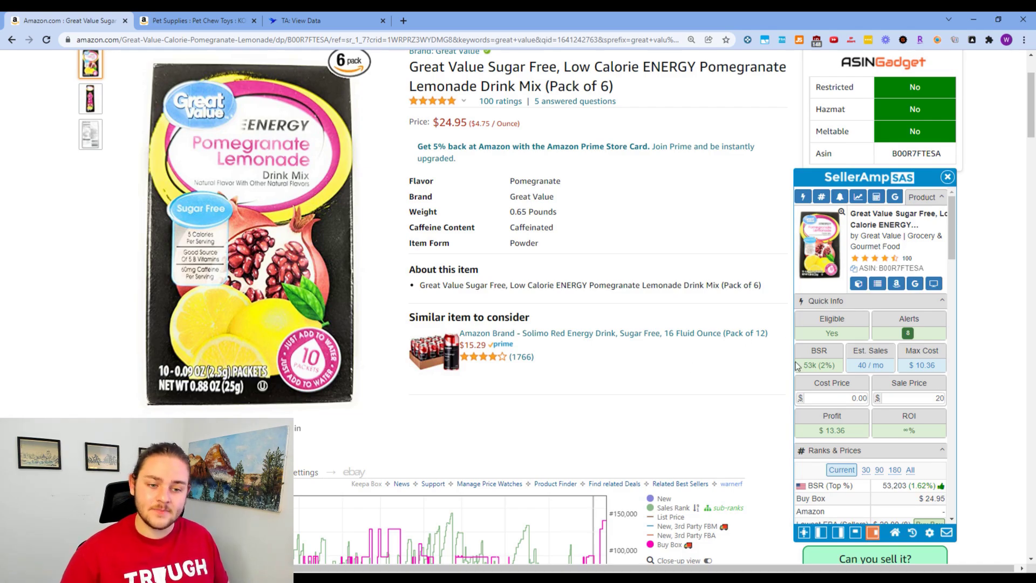
pyautogui.scroll(1, 818, 421)
pyautogui.scroll(-1, 723, 426)
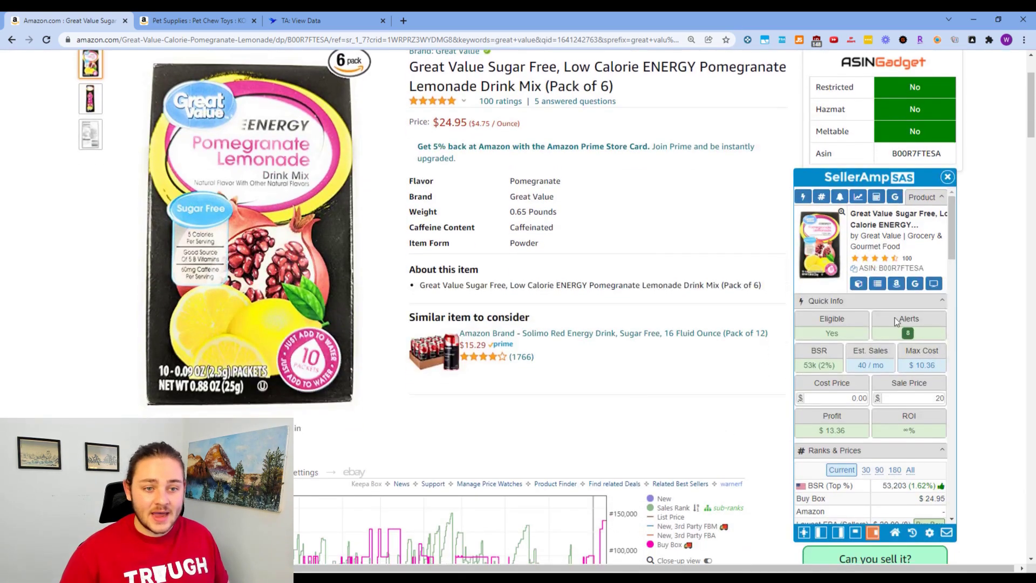
# - Check the estimated monthly sales in SellerAmp and apply the maximum cost of $10.36 as the cost price
pyautogui.moveTo(855, 366); pyautogui.dragTo(885, 366)
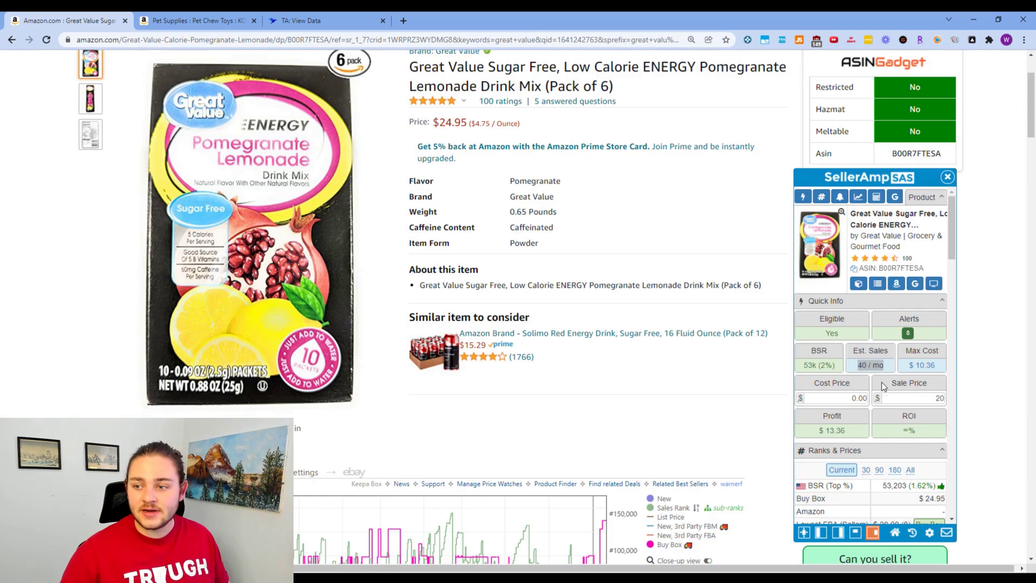
pyautogui.click(925, 367)
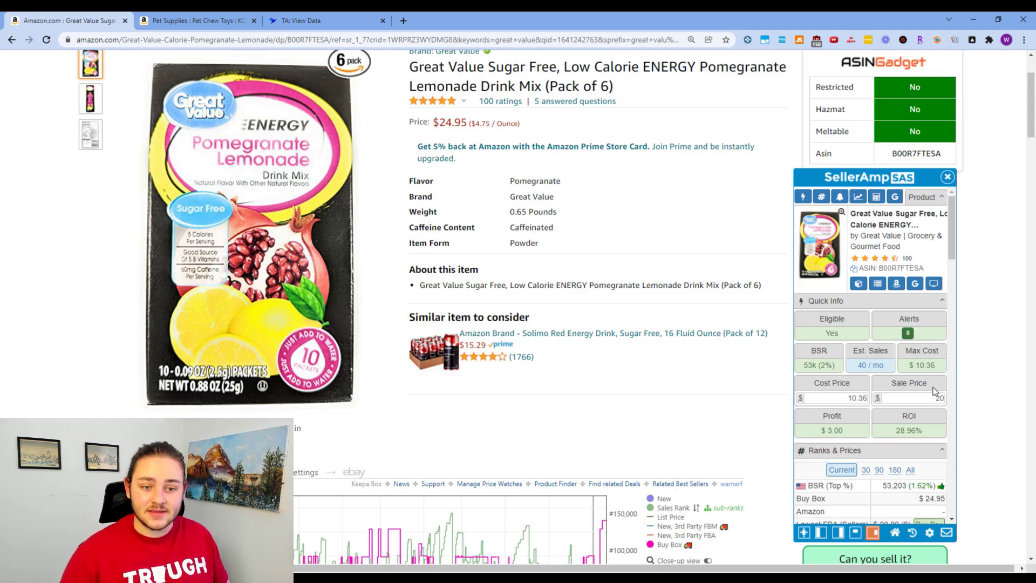
pyautogui.moveTo(907, 367); pyautogui.dragTo(937, 366)
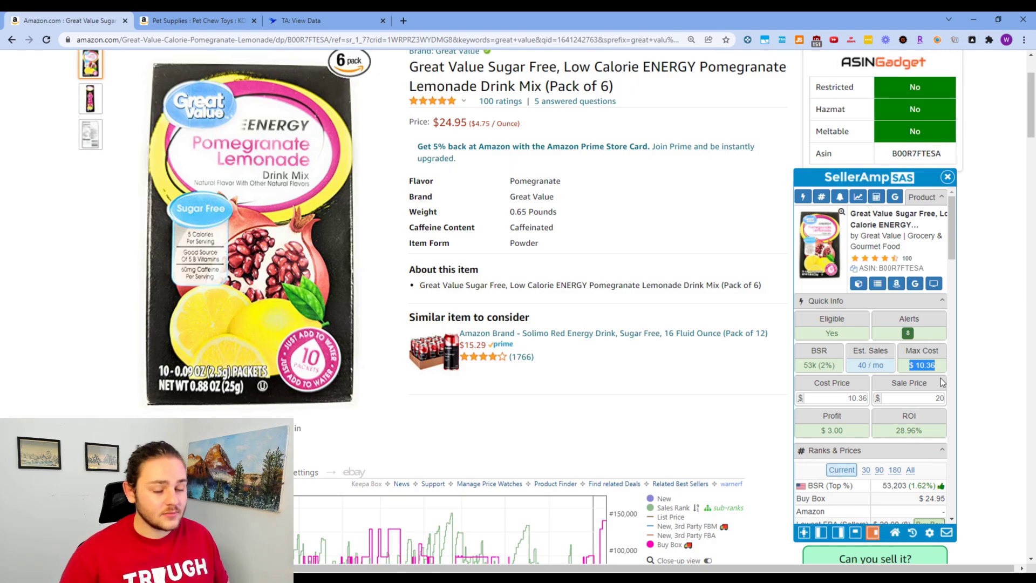
pyautogui.click(970, 373)
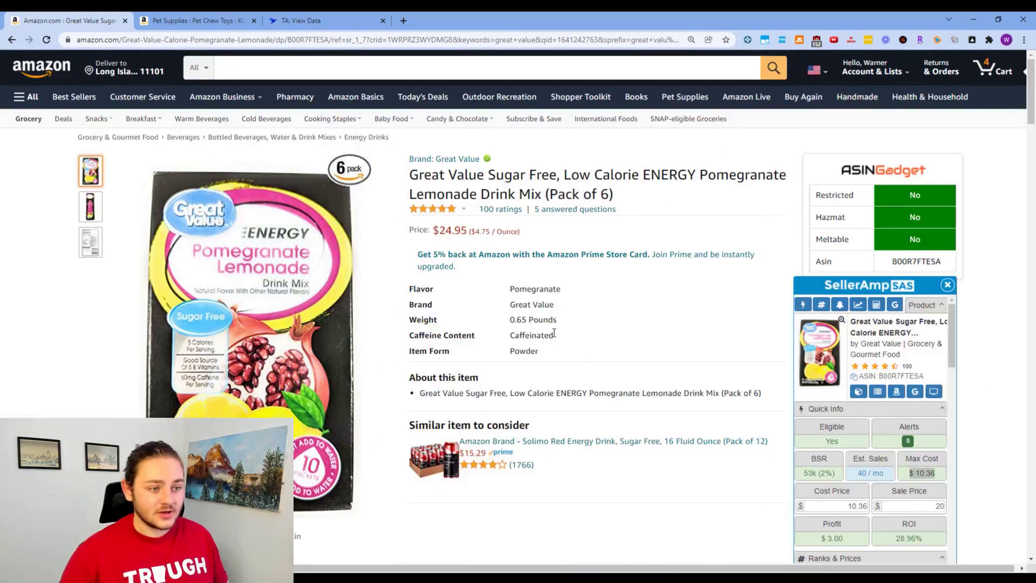
# - View the listing's price history graph and check the pack size in the product title
pyautogui.scroll(-3, 651, 323)
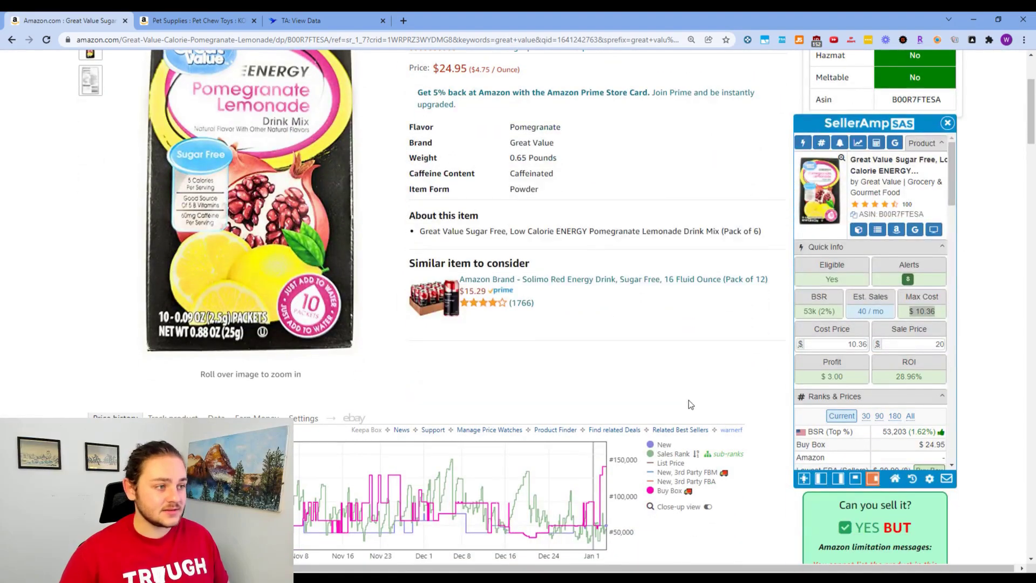
pyautogui.scroll(-1, 689, 404)
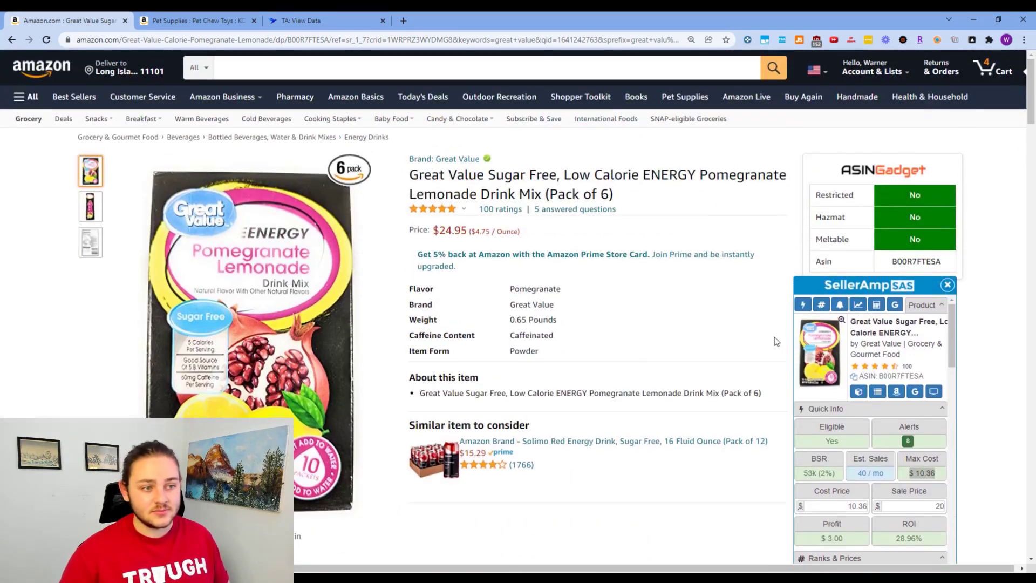
pyautogui.moveTo(627, 200); pyautogui.dragTo(544, 195)
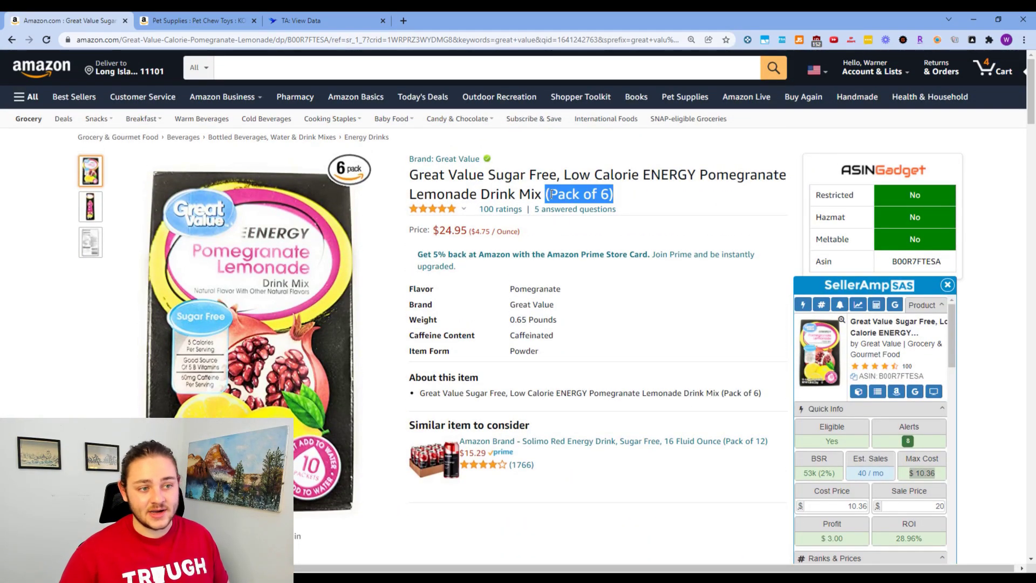
pyautogui.click(640, 259)
# - Set SellerAmp's sale price to $25 and the cost price to $12
pyautogui.scroll(-2, 815, 435)
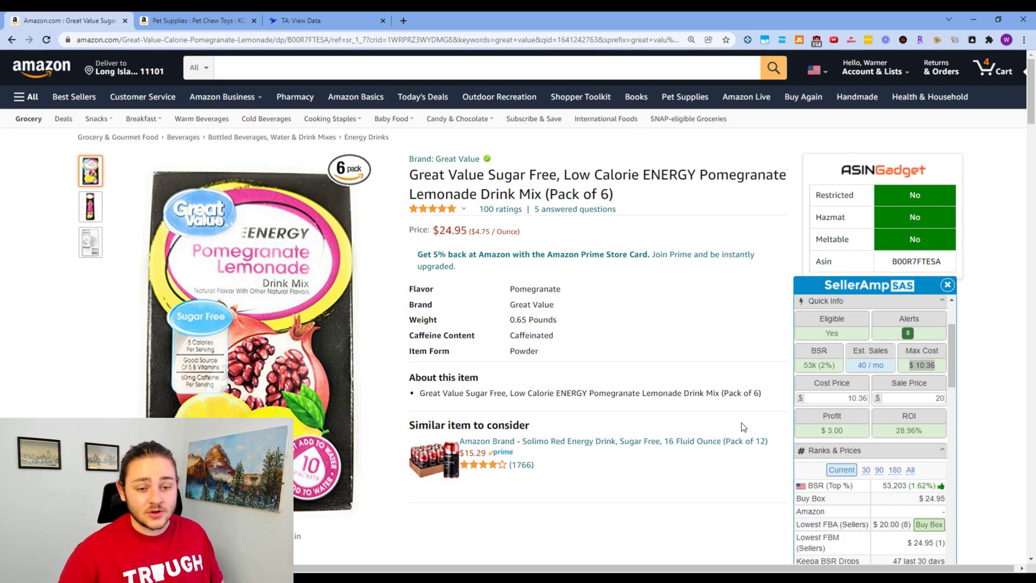
pyautogui.click(841, 402)
pyautogui.scroll(1, 909, 414)
pyautogui.click(913, 452)
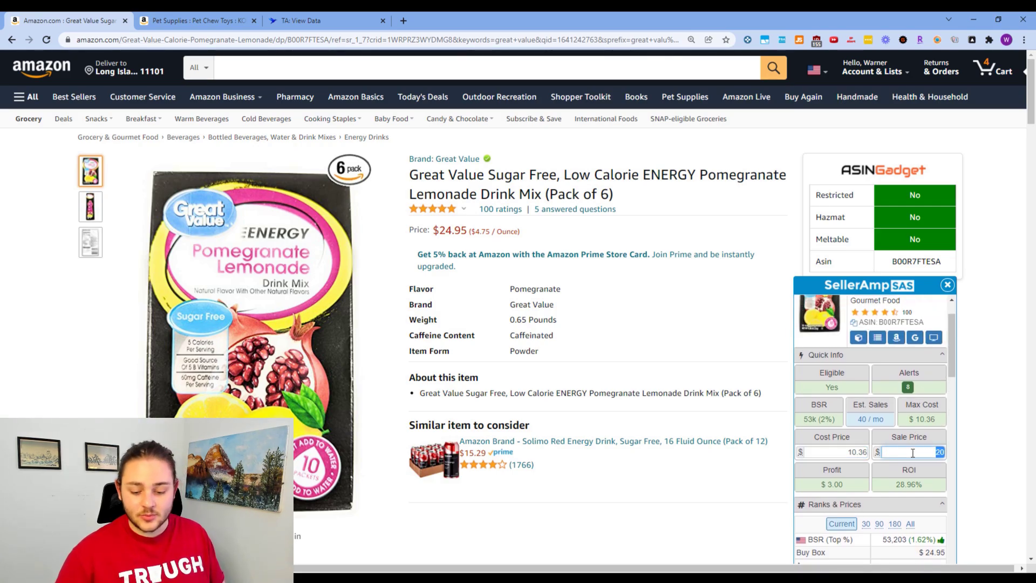
pyautogui.write('25')
pyautogui.click(840, 453)
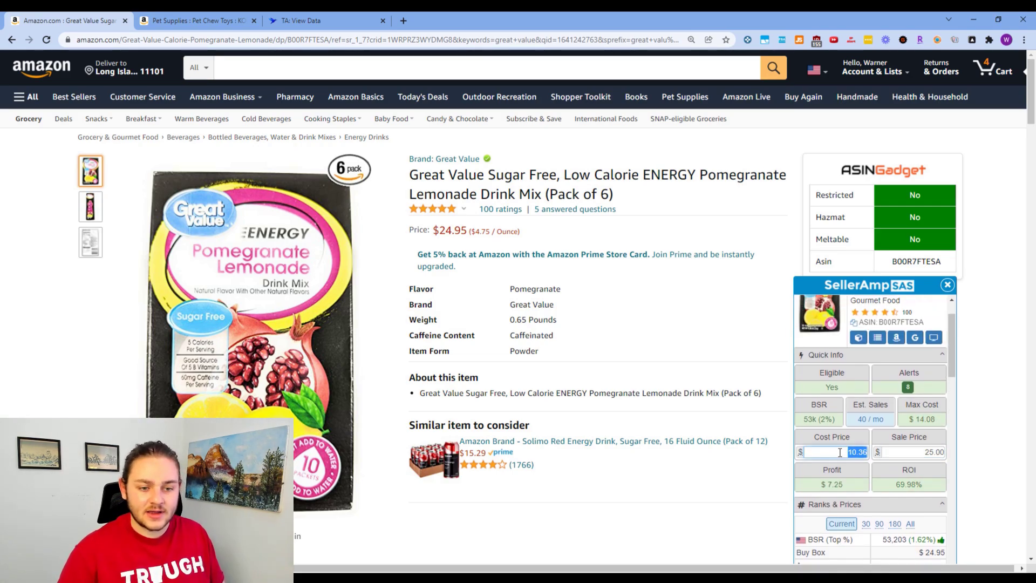
pyautogui.write('12')
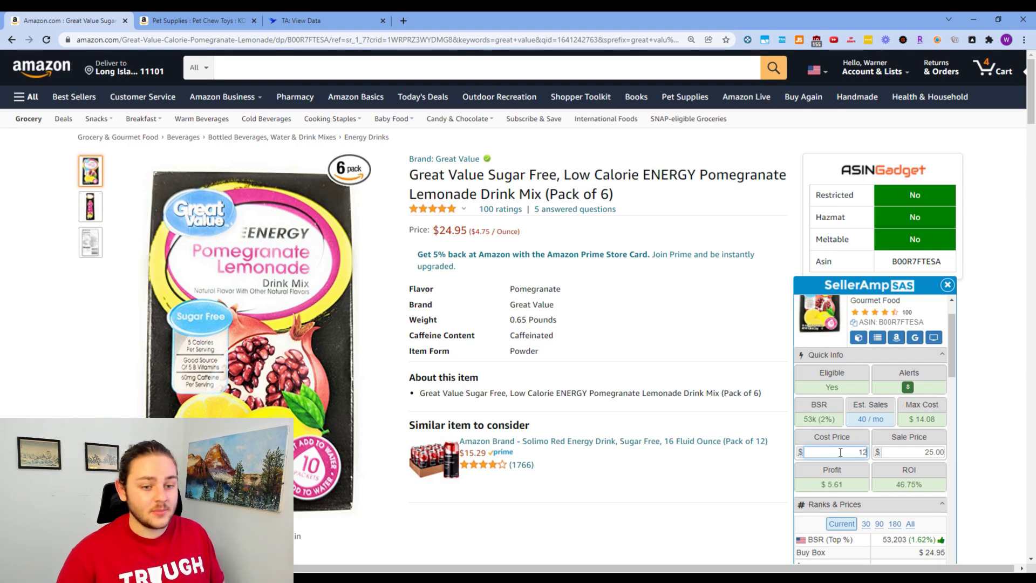
# - Open the Amazon FBA calculator to compare its FBM profit with SellerAmp's figures, and close the calculator
pyautogui.click(783, 42)
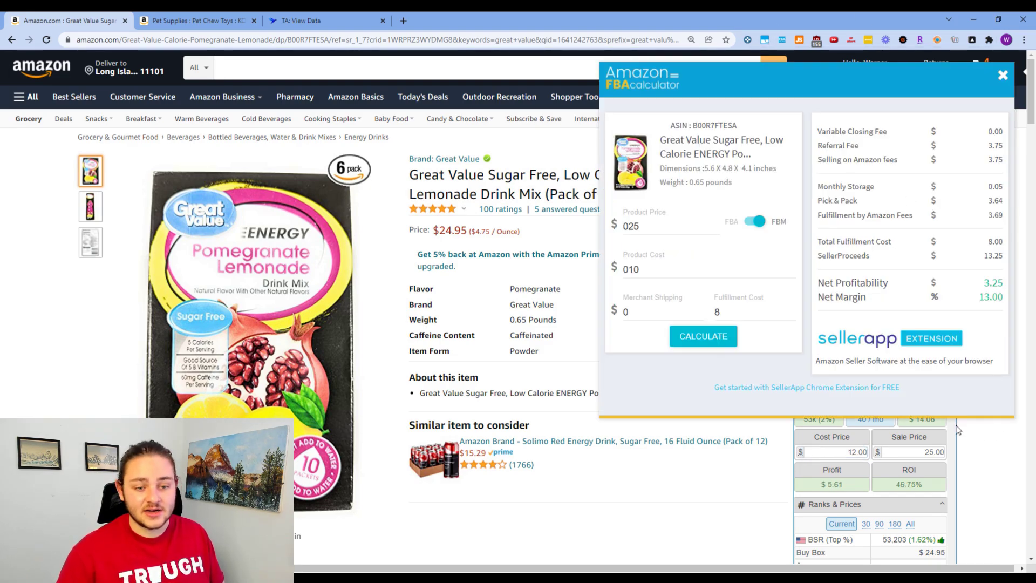
pyautogui.scroll(-2, 918, 465)
pyautogui.scroll(1, 915, 443)
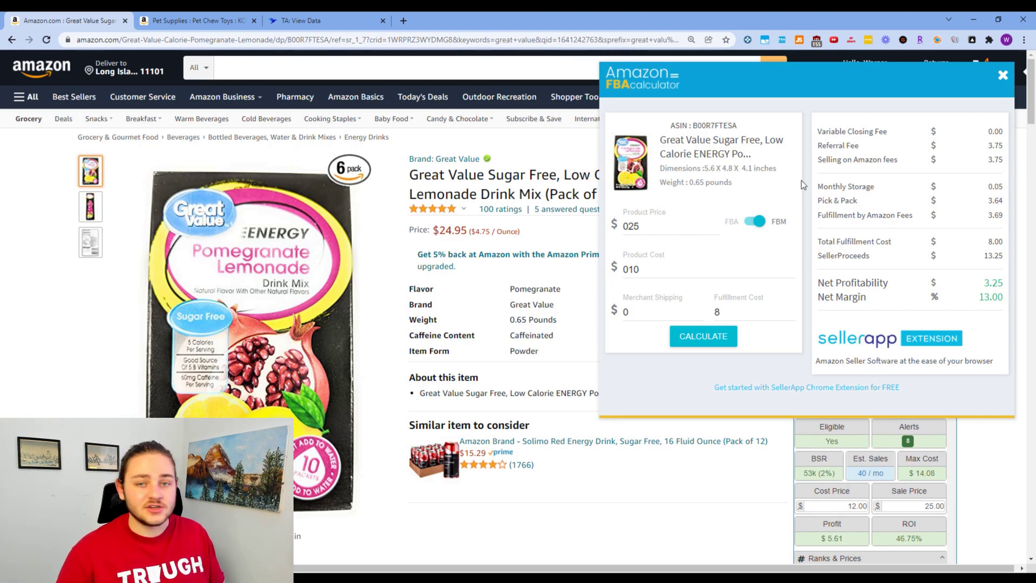
pyautogui.click(1003, 75)
# - Set the cost price in SellerAmp to $15
pyautogui.scroll(-2, 1015, 342)
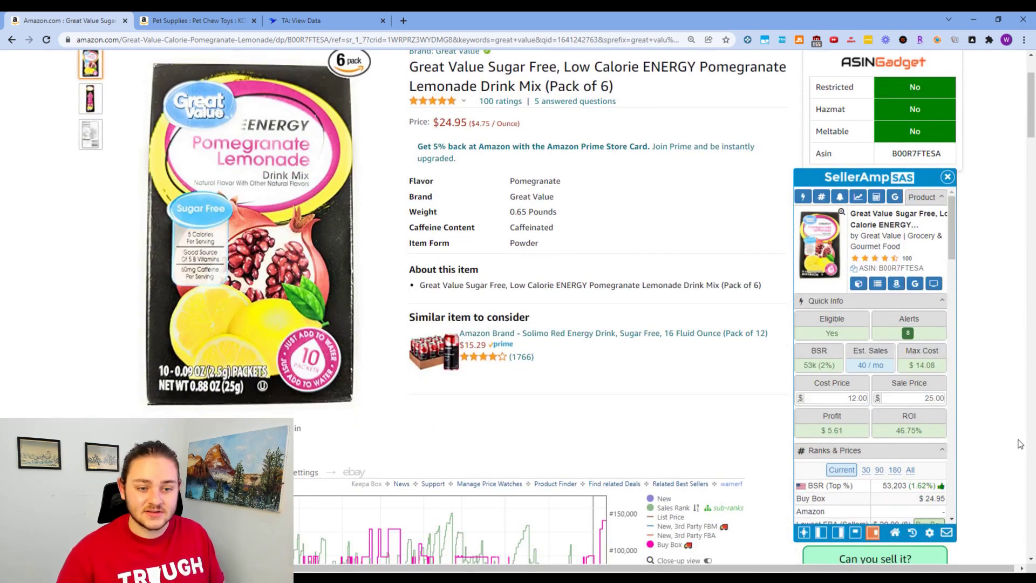
pyautogui.click(835, 400)
pyautogui.write('15')
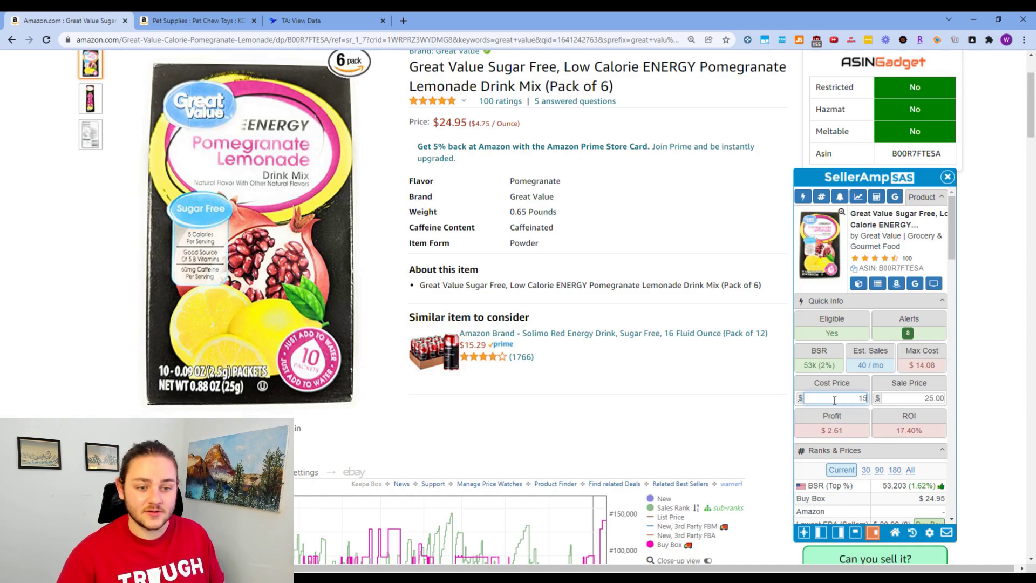
# - Compare the 180-day average ranks and prices in SellerAmp with the current ones
pyautogui.moveTo(879, 429); pyautogui.dragTo(831, 441)
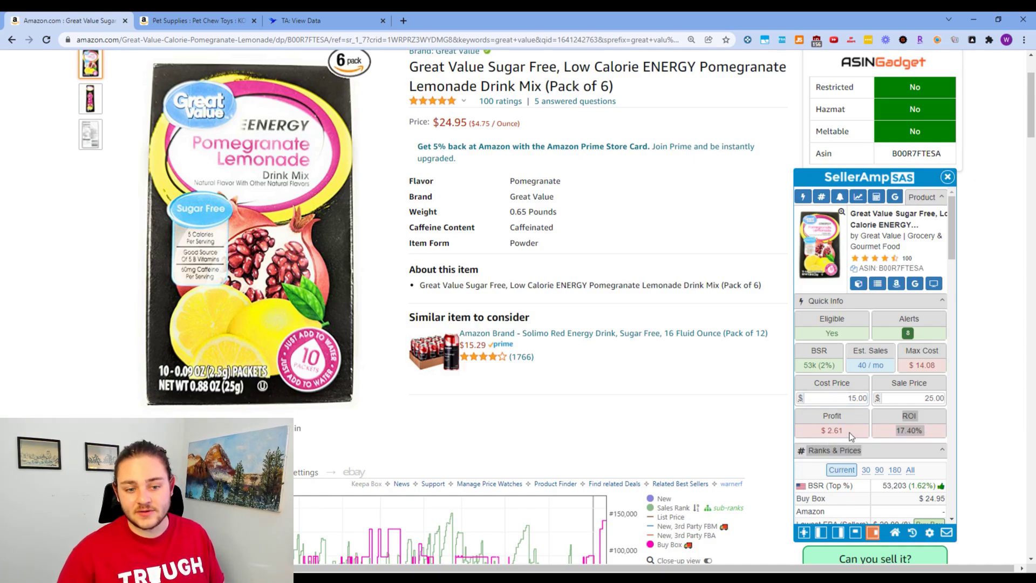
pyautogui.scroll(-2, 928, 451)
pyautogui.scroll(1, 860, 428)
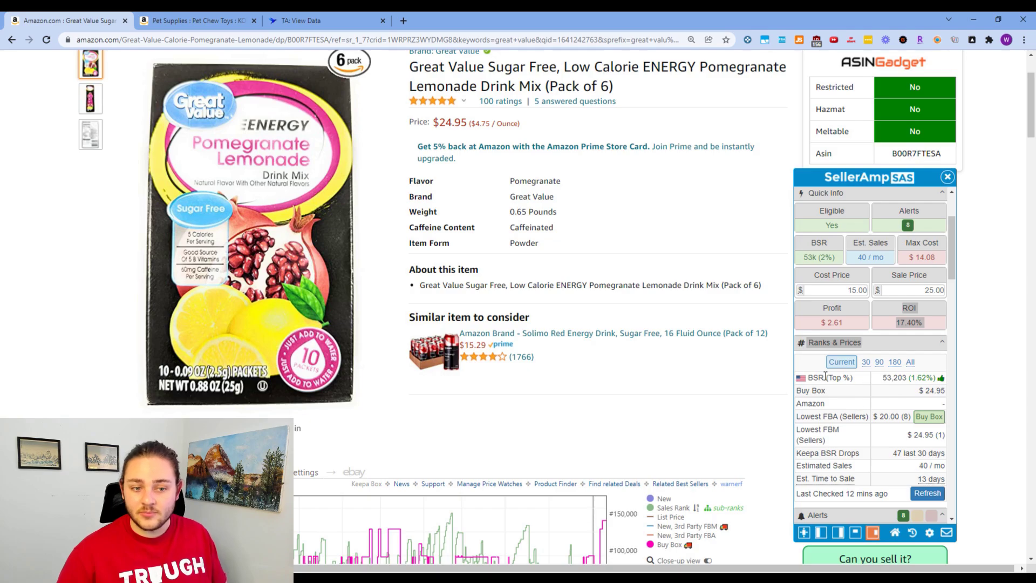
pyautogui.click(892, 362)
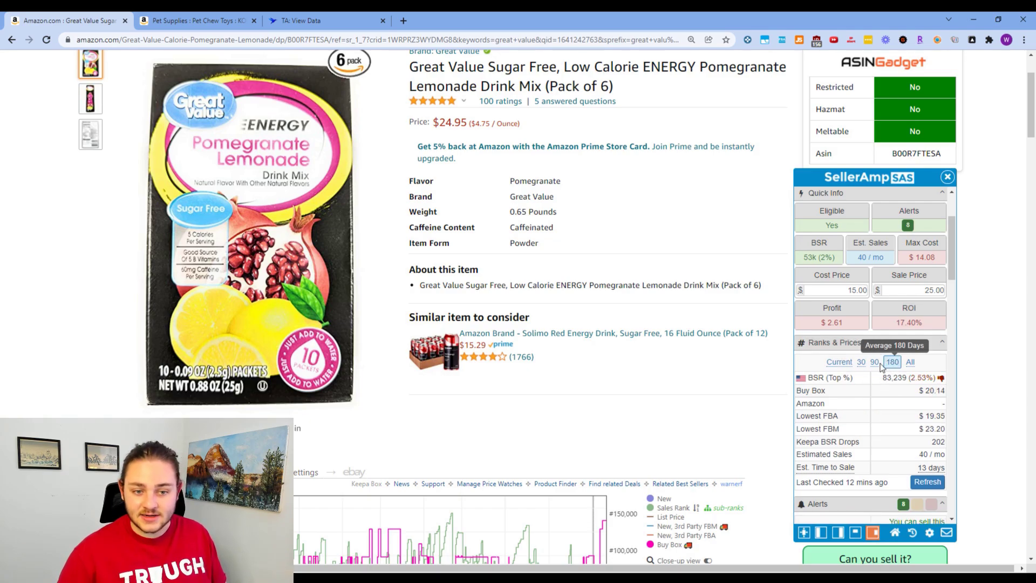
pyautogui.click(840, 362)
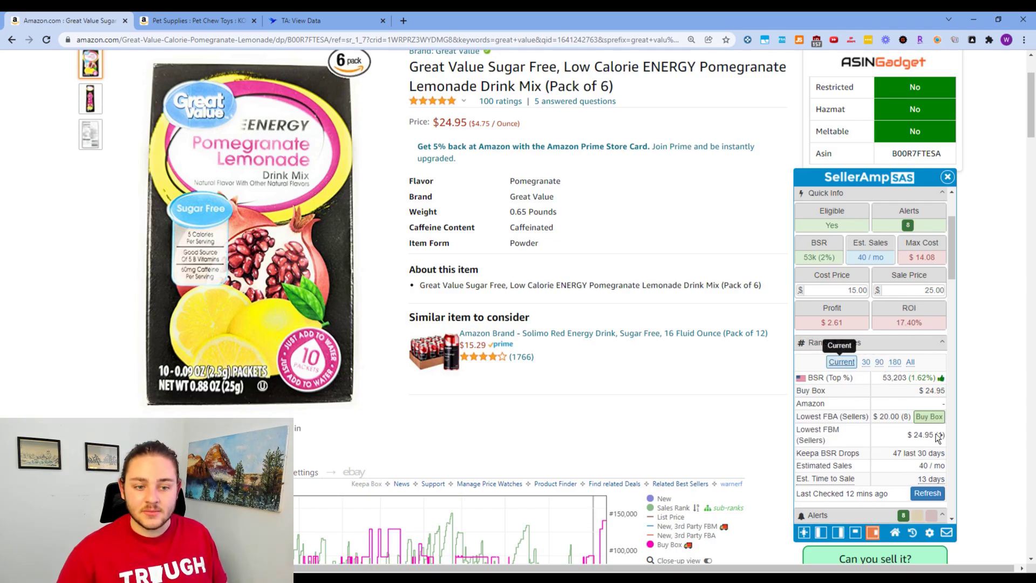
# - Examine SellerAmp's alerts for eligibility, hazmat, Amazon Buy Box share, private label, IP analysis, size and meltability
pyautogui.scroll(-5, 873, 495)
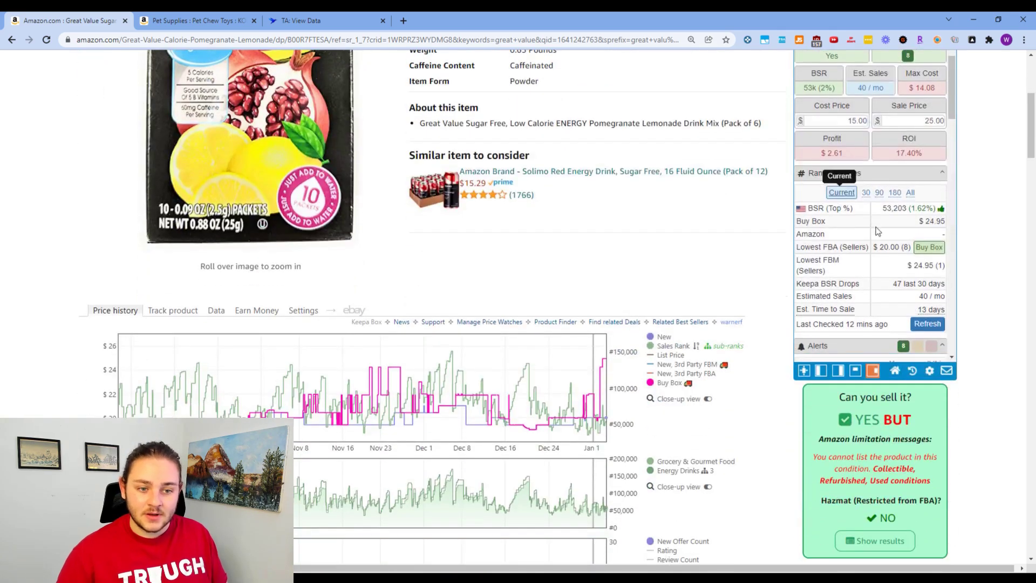
pyautogui.scroll(2, 842, 355)
pyautogui.scroll(-2, 842, 354)
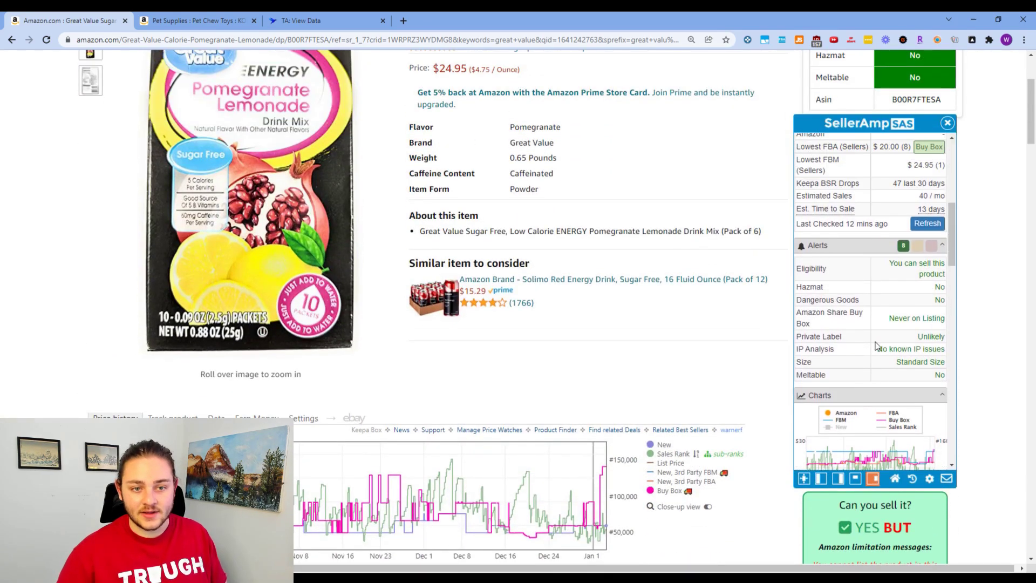
pyautogui.scroll(1, 840, 348)
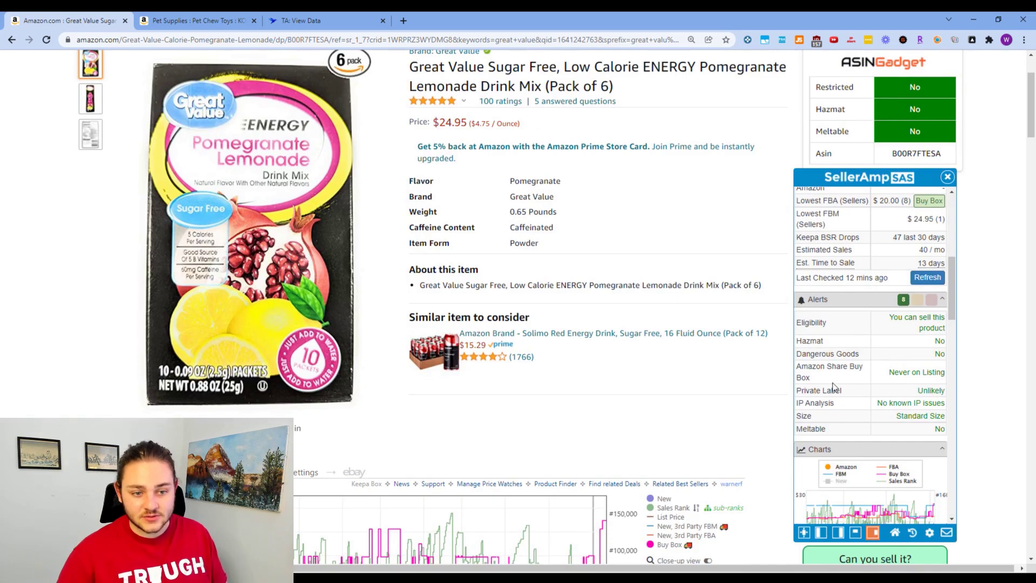
pyautogui.moveTo(794, 400); pyautogui.dragTo(824, 389)
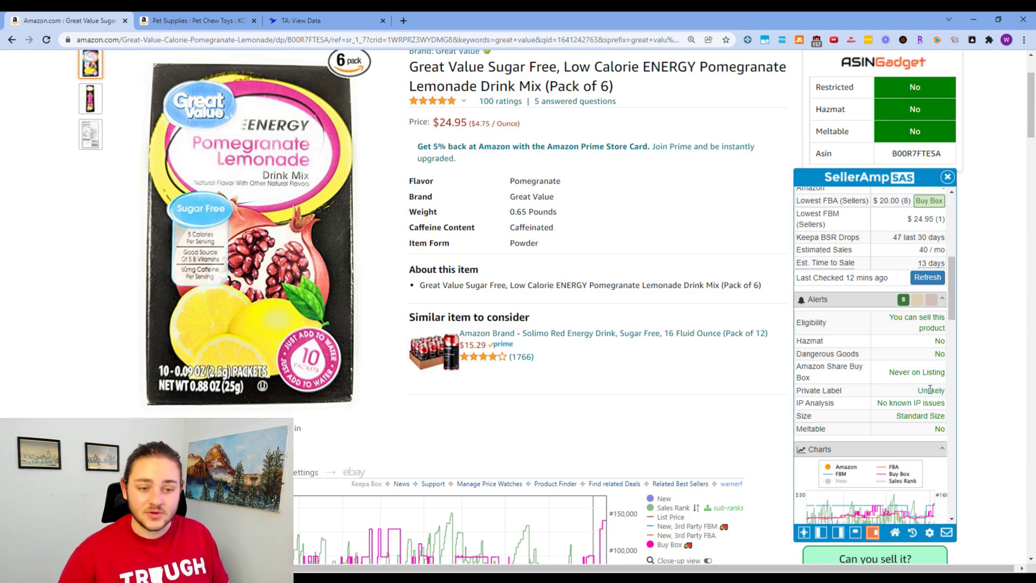
pyautogui.scroll(-1, 901, 409)
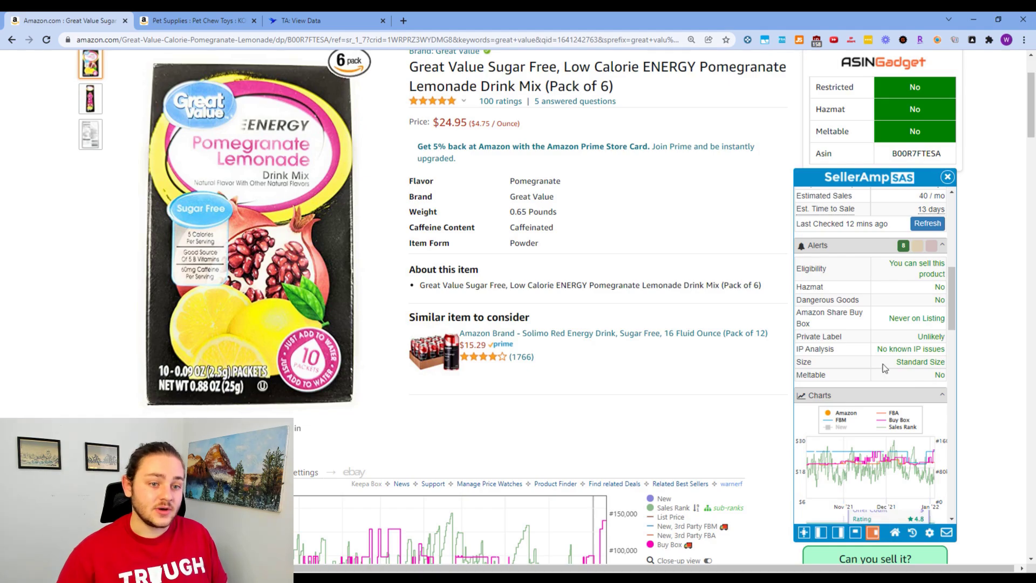
pyautogui.scroll(2, 885, 286)
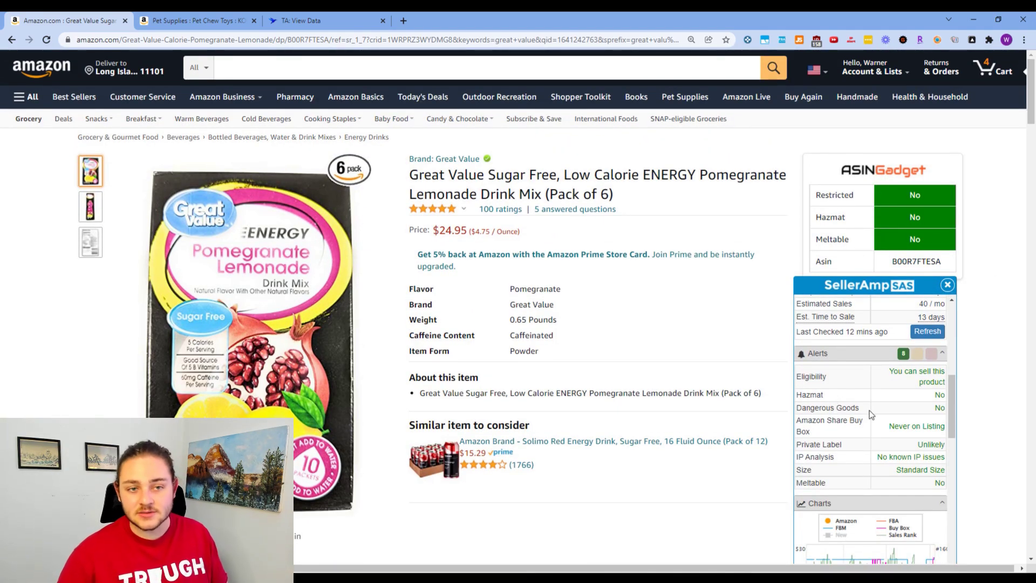
pyautogui.scroll(-1, 912, 389)
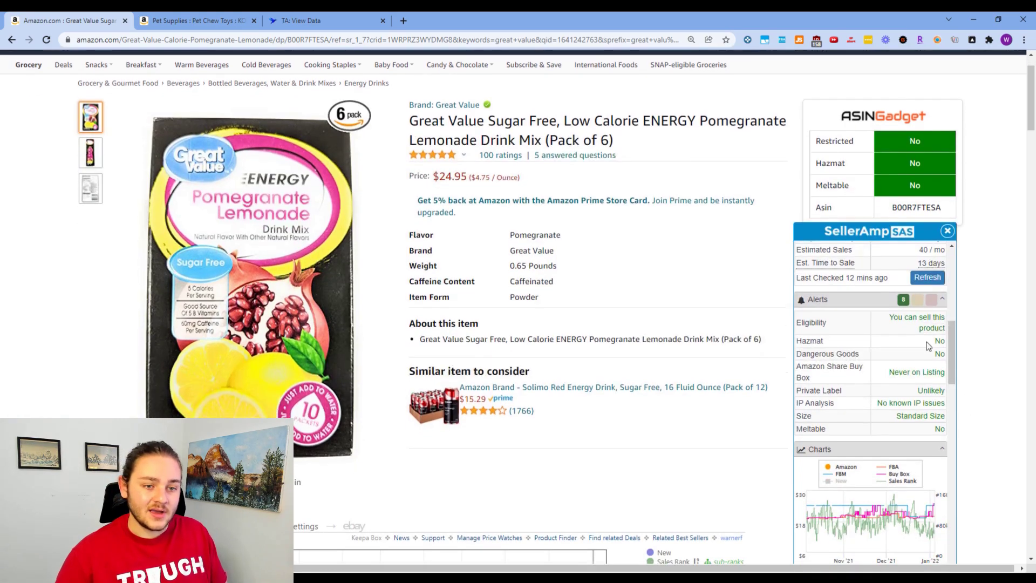
pyautogui.scroll(1, 899, 211)
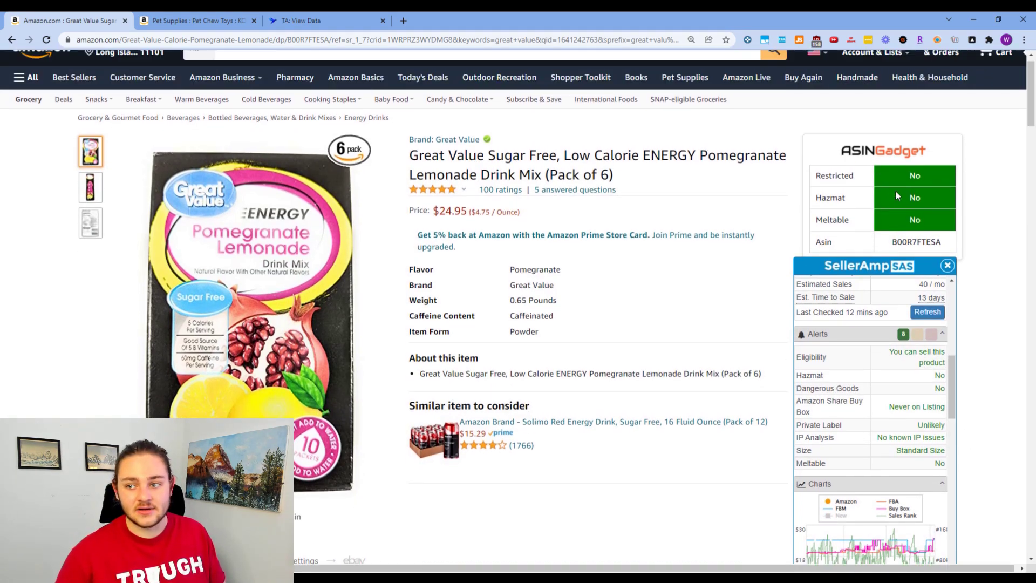
pyautogui.scroll(-1, 899, 407)
pyautogui.scroll(-1, 899, 407)
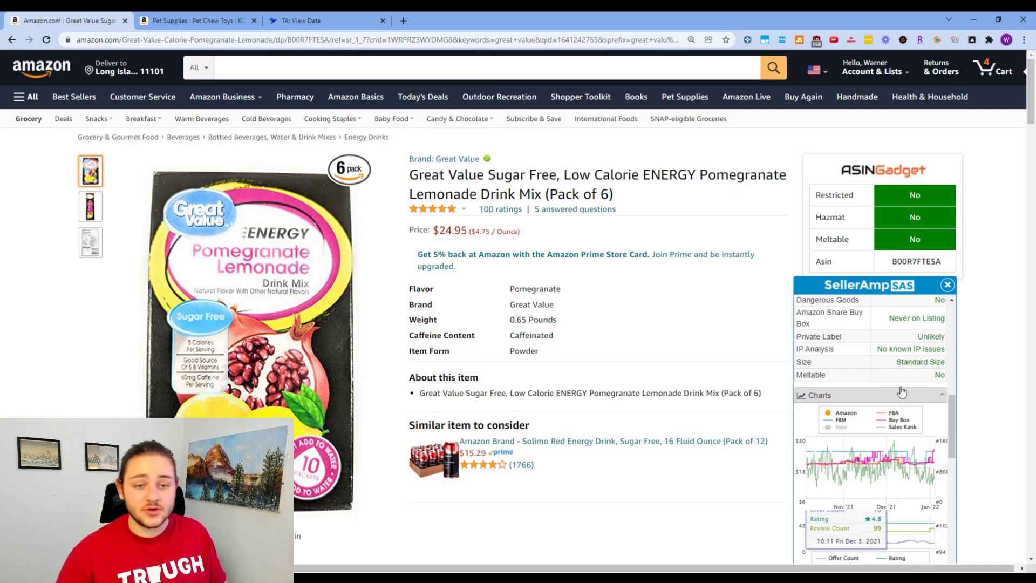
pyautogui.scroll(1, 899, 408)
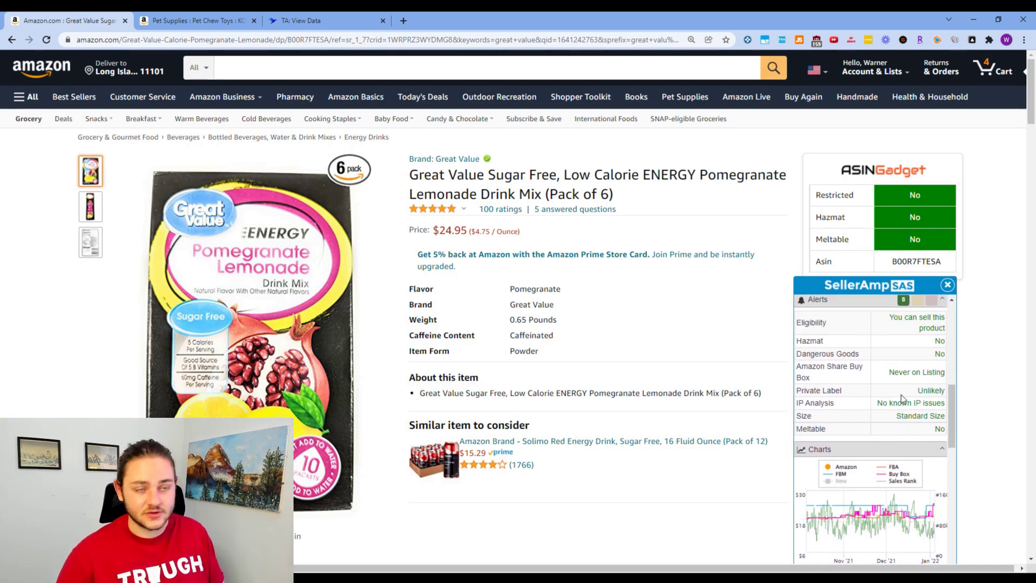
pyautogui.scroll(-1, 956, 439)
pyautogui.scroll(1, 885, 448)
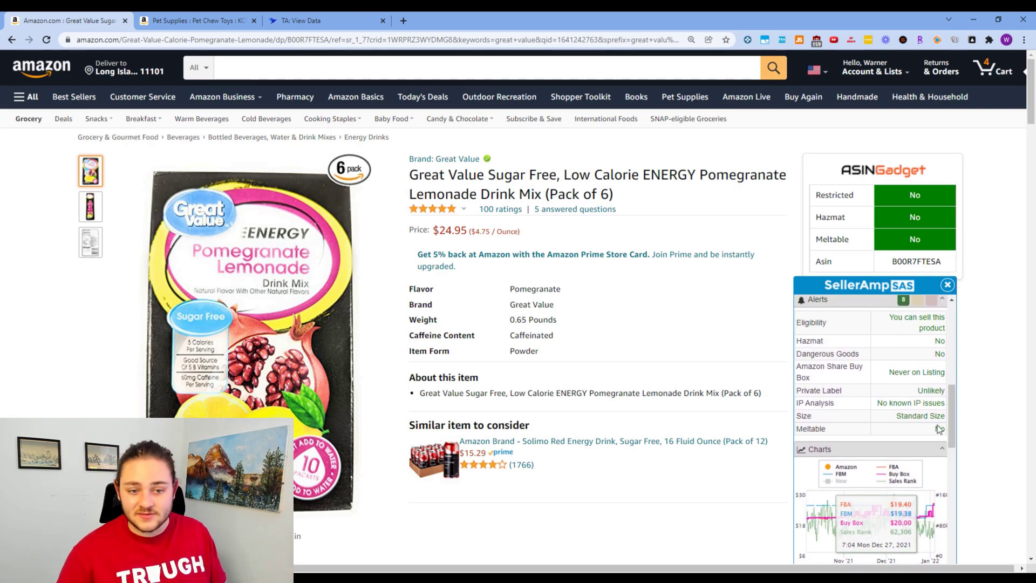
pyautogui.scroll(-1, 730, 457)
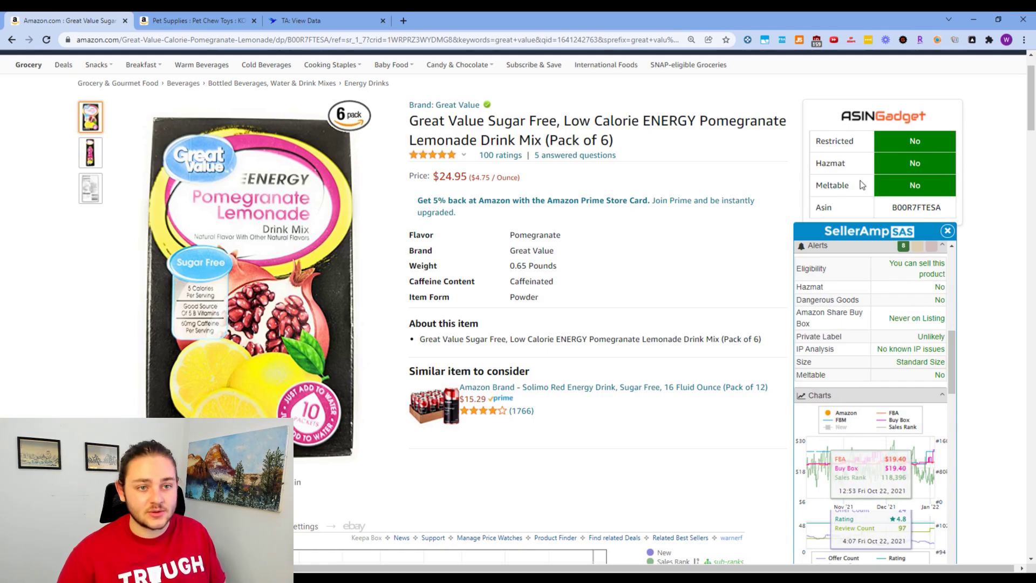
# - Review SellerAmp's charts and profit calculator alongside the Keepa price history graph
pyautogui.scroll(-1, 843, 432)
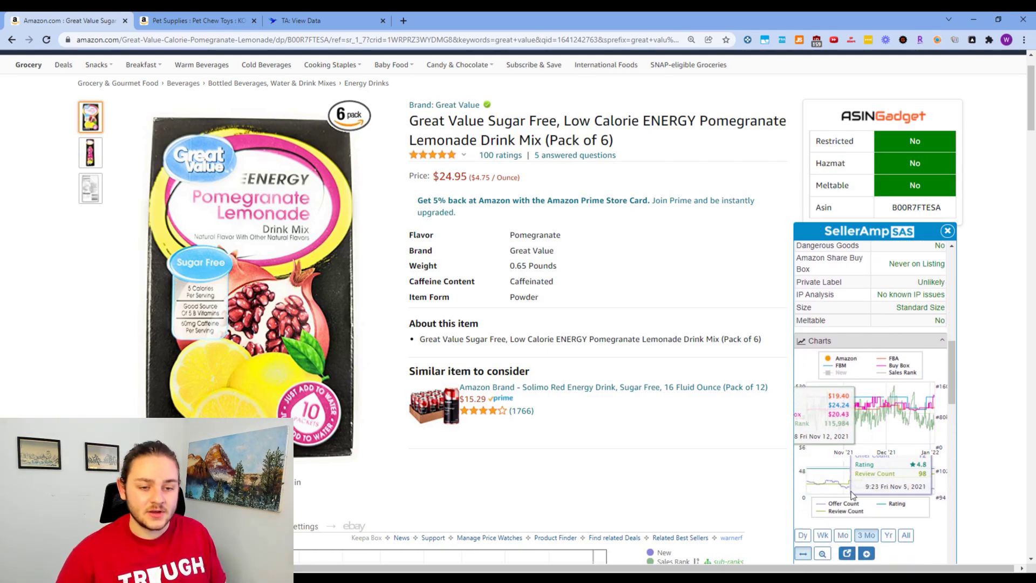
pyautogui.scroll(-1, 848, 480)
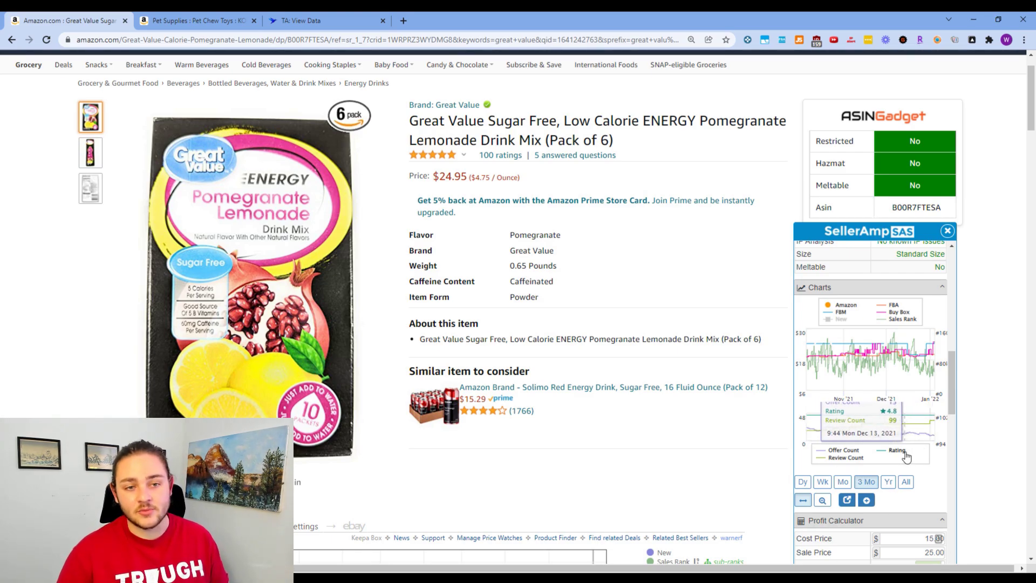
pyautogui.scroll(-1, 927, 463)
pyautogui.scroll(-1, 906, 544)
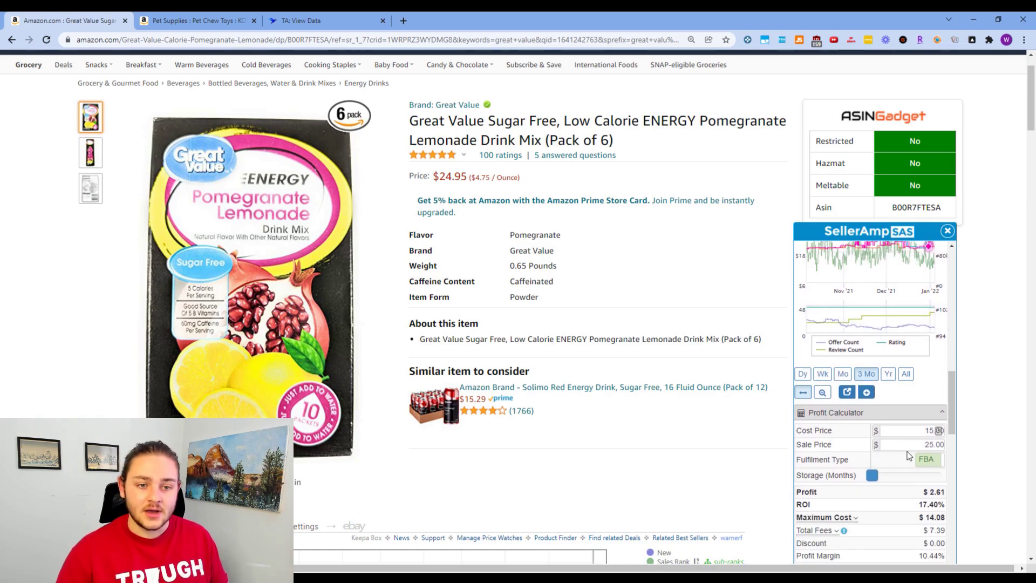
pyautogui.scroll(2, 885, 486)
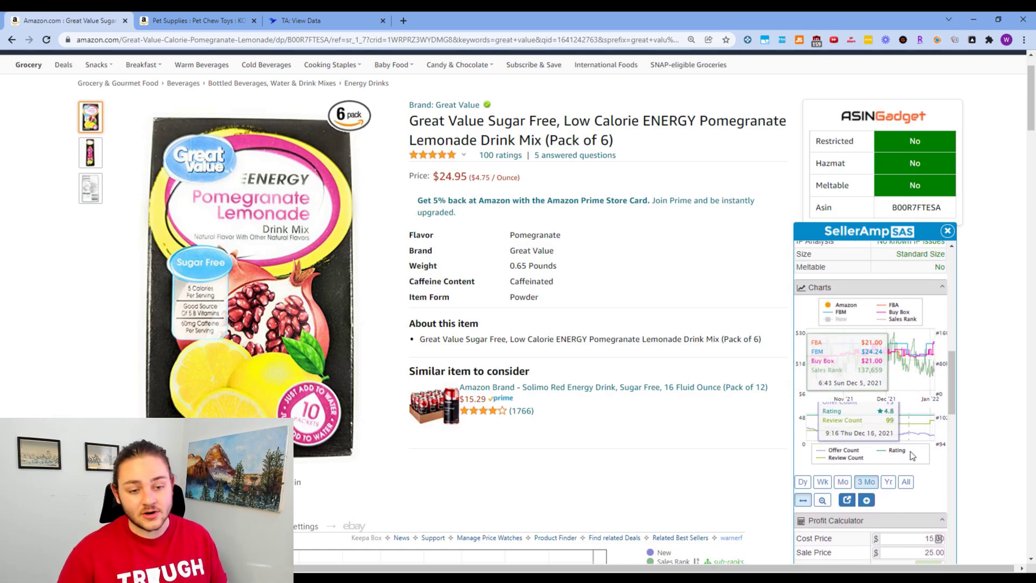
pyautogui.scroll(-4, 405, 461)
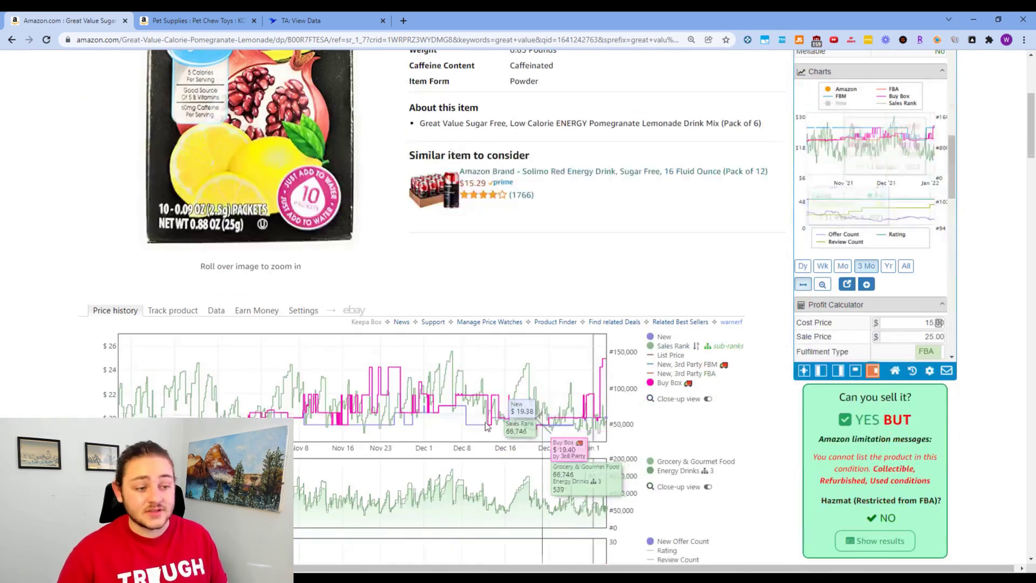
pyautogui.scroll(1, 696, 356)
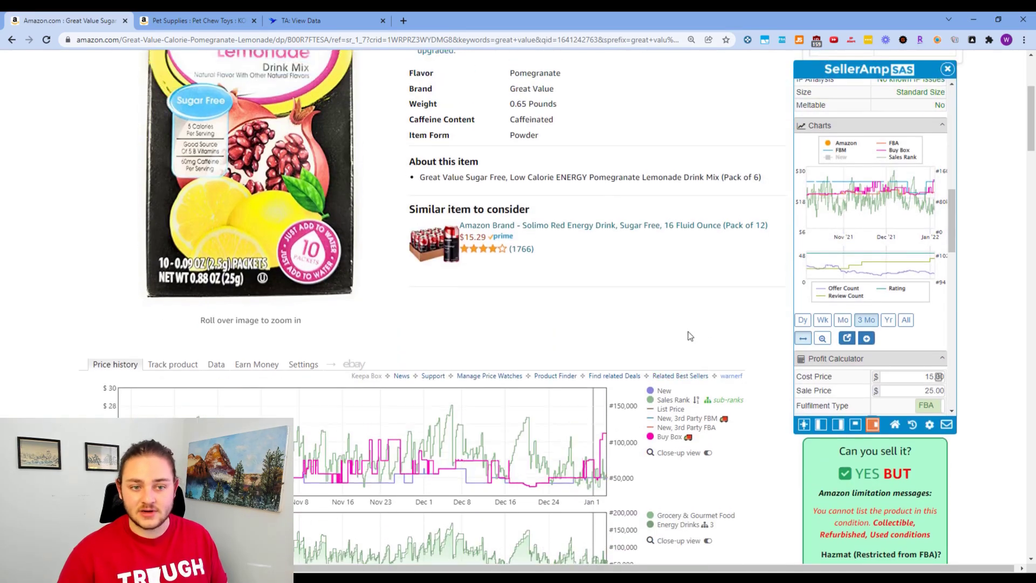
# - Examine the competing offers in SellerAmp, including the first seller's details and the cumulative stock up to the seventh offer
pyautogui.scroll(-3, 861, 259)
pyautogui.scroll(-6, 860, 260)
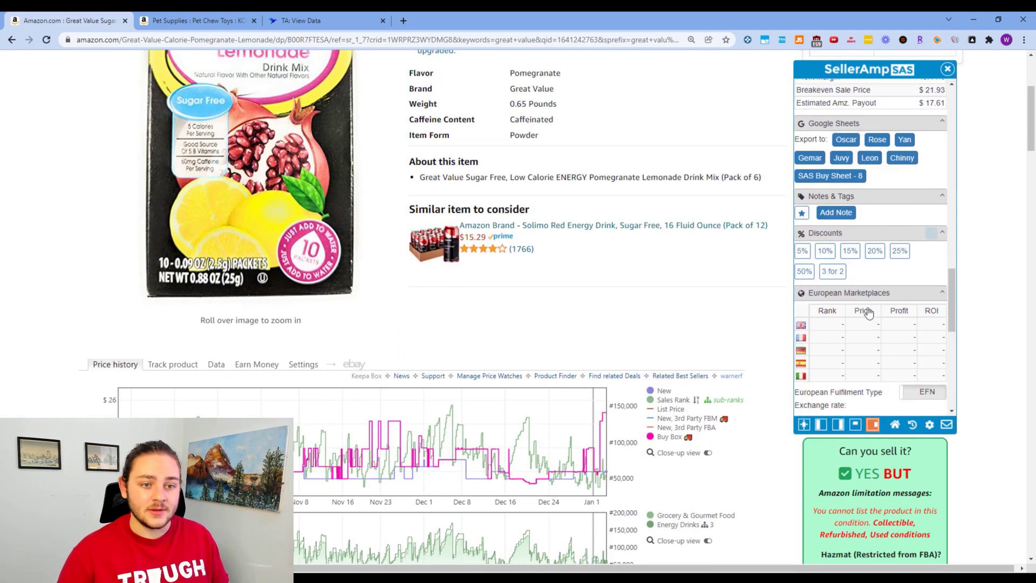
pyautogui.scroll(1, 875, 319)
pyautogui.scroll(-1, 842, 294)
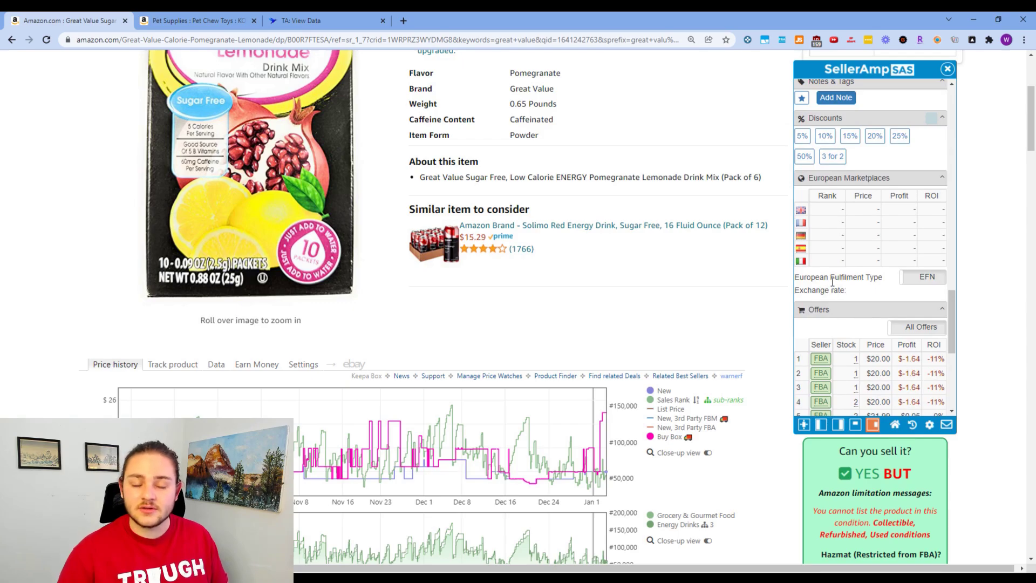
pyautogui.scroll(1, 477, 323)
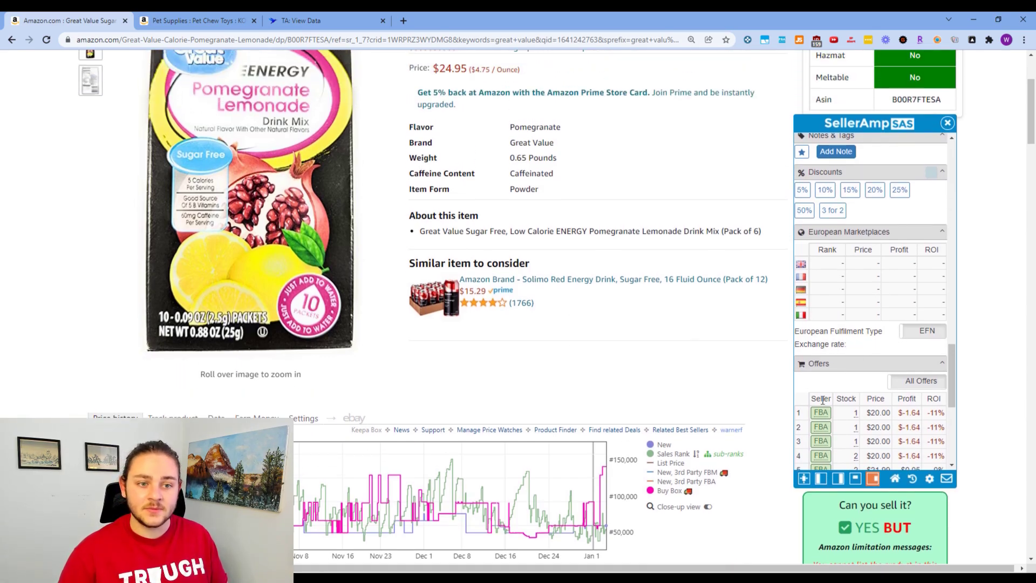
pyautogui.scroll(-4, 825, 383)
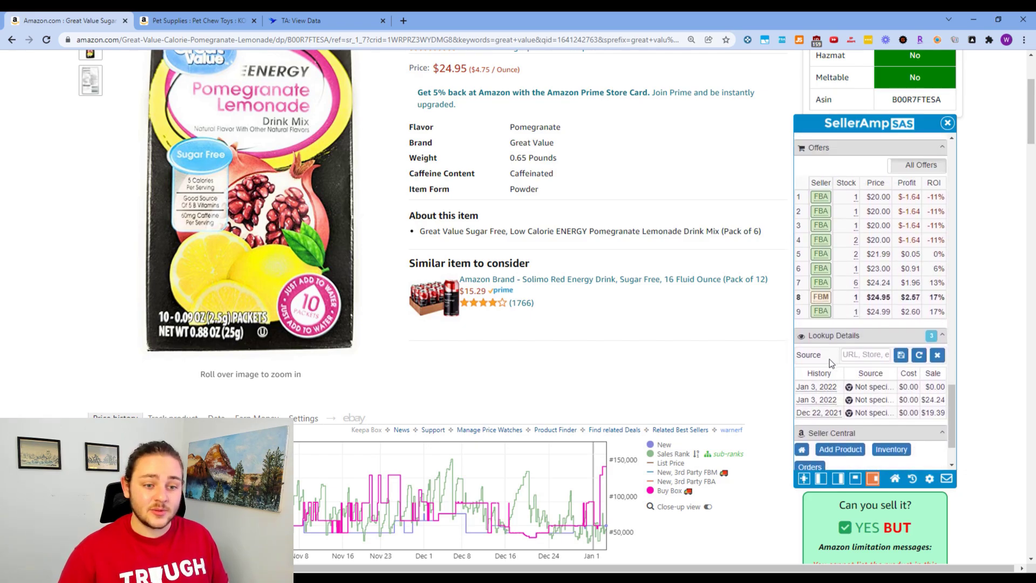
pyautogui.scroll(1, 836, 324)
pyautogui.moveTo(822, 256)
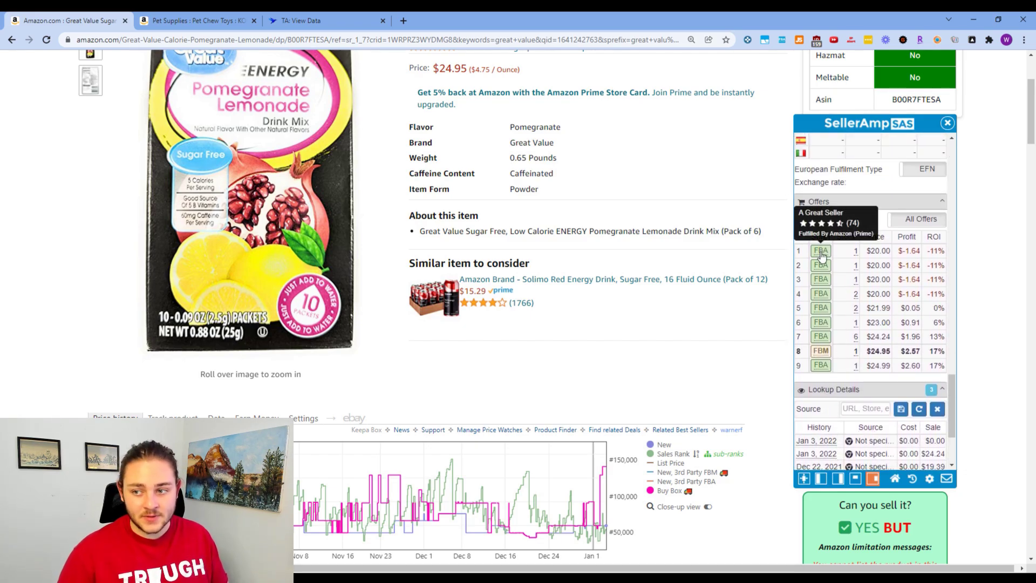
pyautogui.scroll(1, 677, 376)
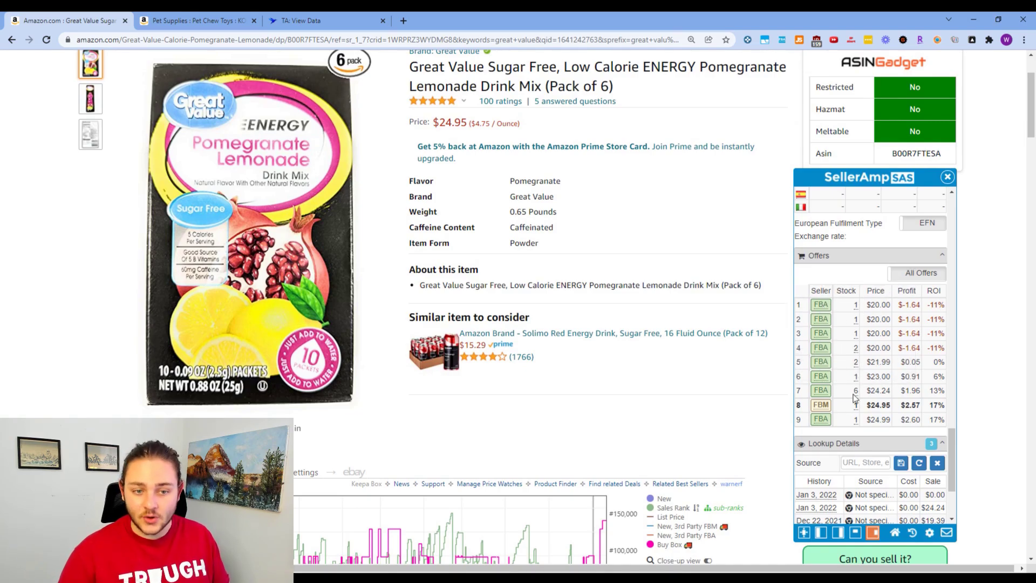
pyautogui.moveTo(857, 393)
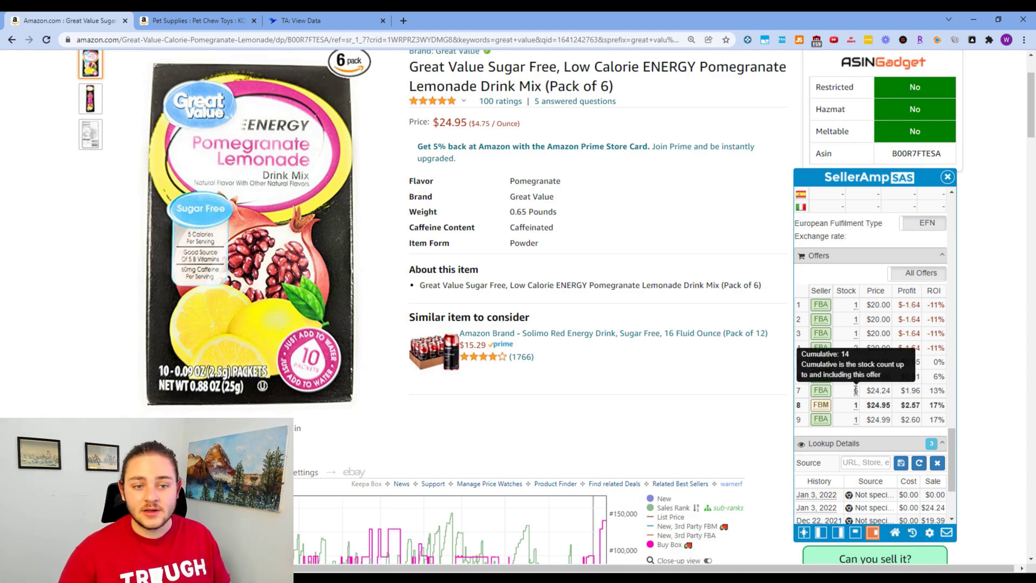
pyautogui.scroll(-1, 643, 416)
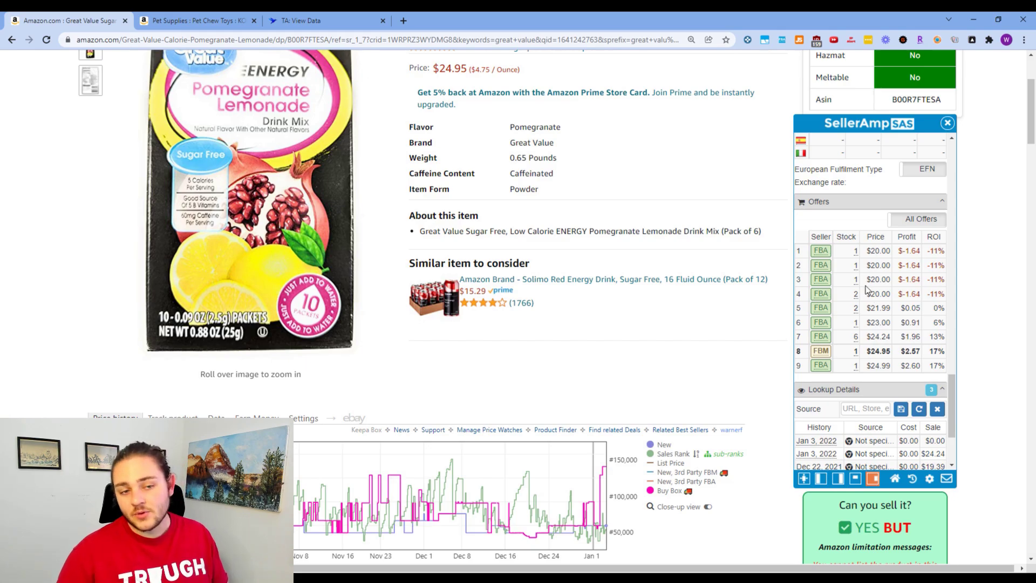
# - Open the SellerAmp store lookup for the first FBA offer's seller and review its top brands and categories
pyautogui.click(829, 251)
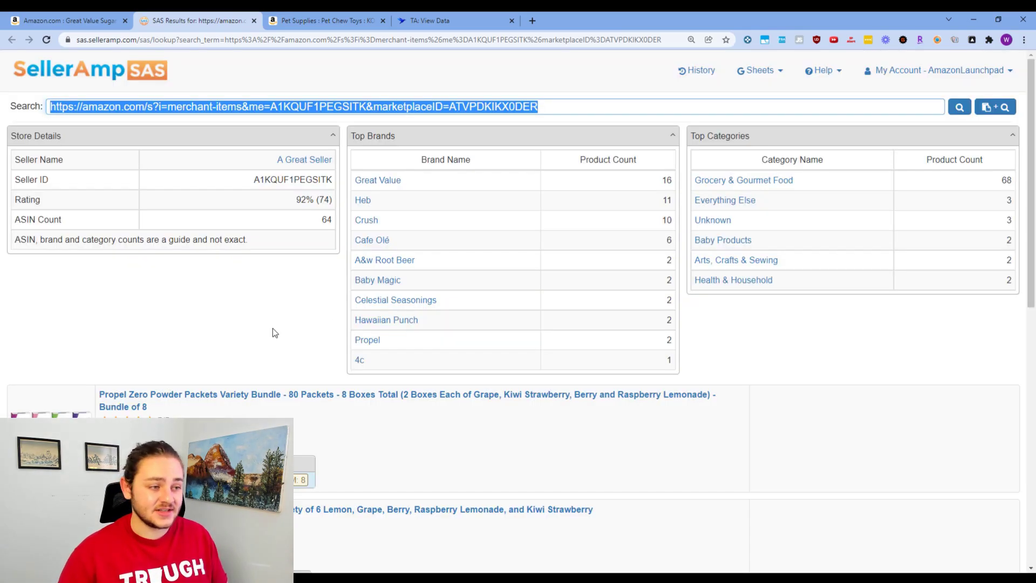
pyautogui.click(272, 327)
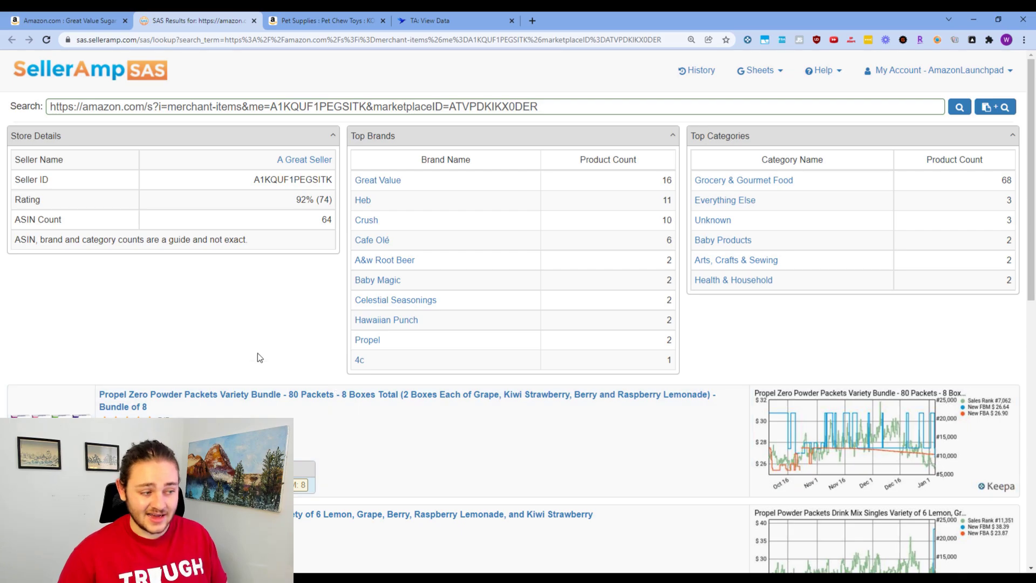
pyautogui.scroll(-1, 231, 287)
pyautogui.scroll(1, 219, 264)
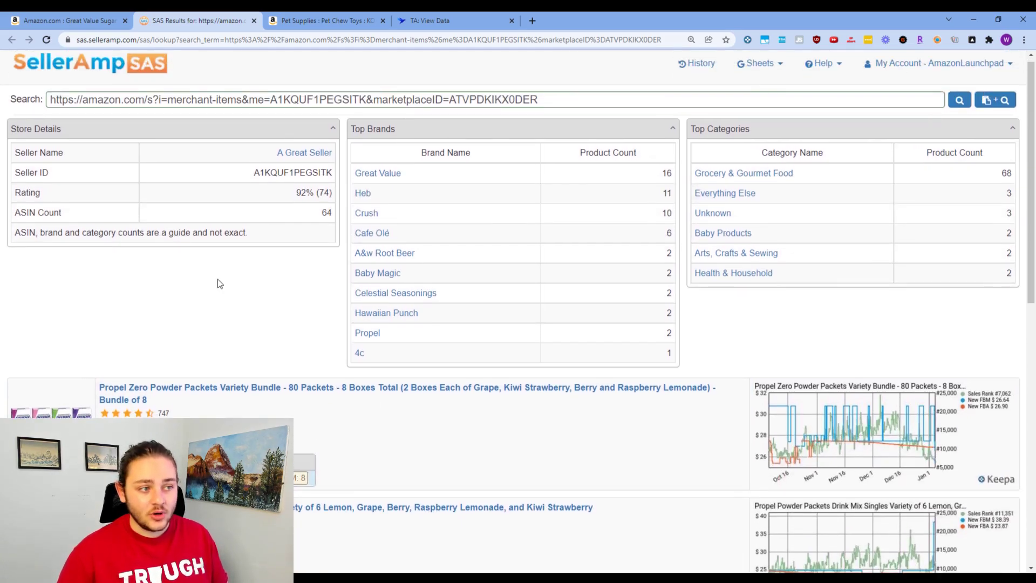
# - Return to the Amazon drink mix listing and open the storefront of the seller shown under "Sold by"
pyautogui.click(67, 21)
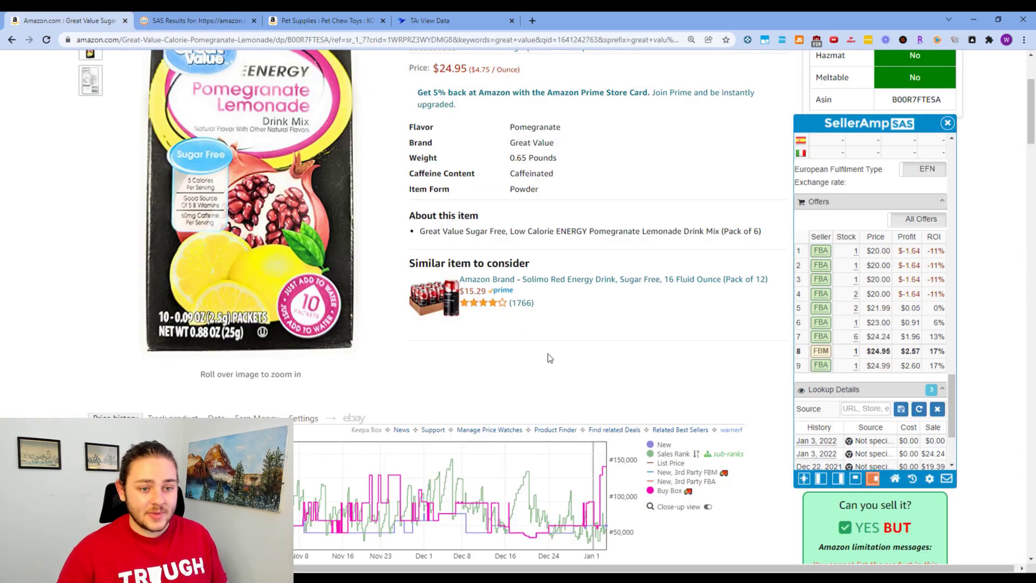
pyautogui.scroll(-12, 548, 354)
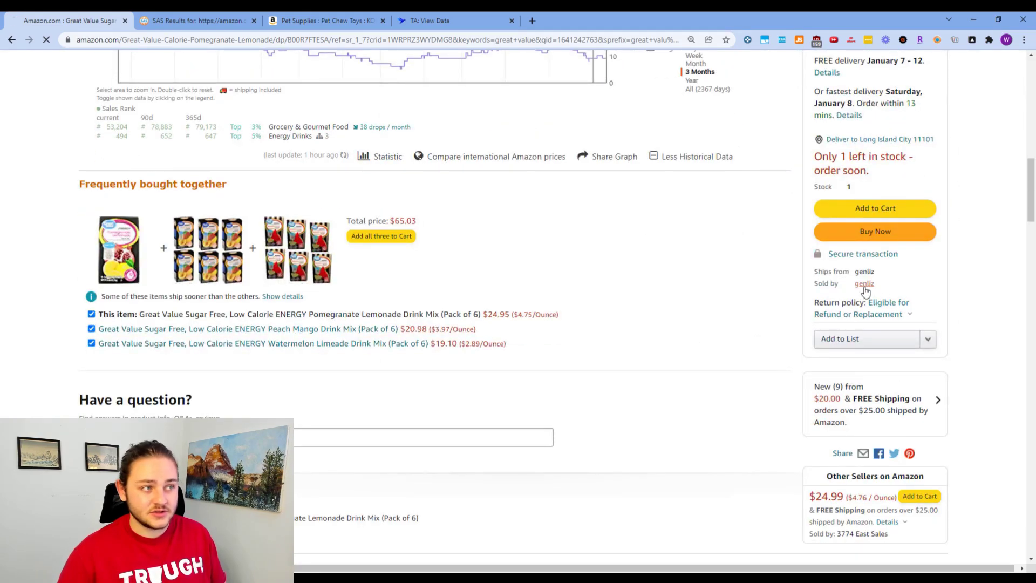
pyautogui.click(865, 286)
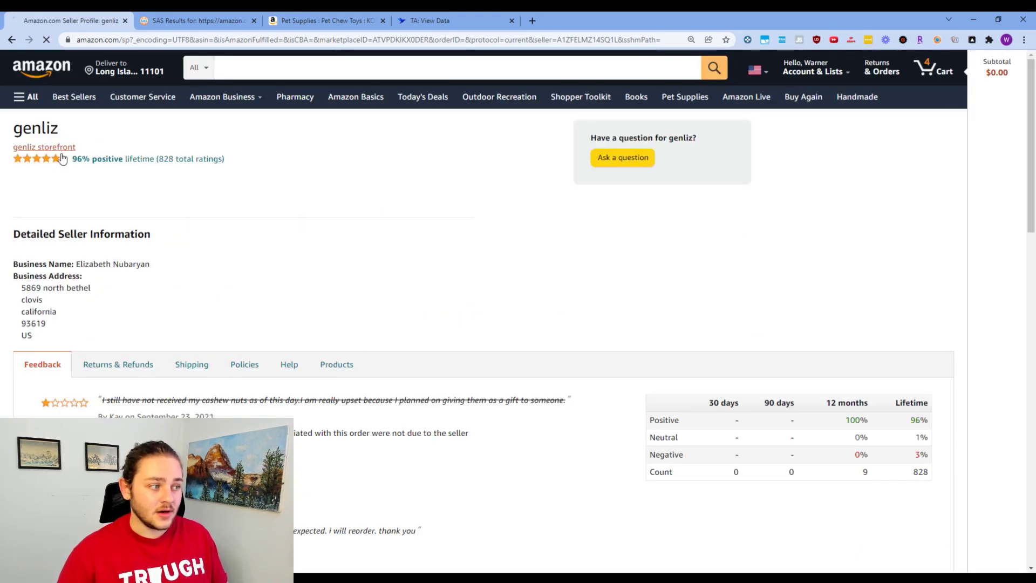
pyautogui.click(54, 147)
# - Browse the seller's products in the Amazon storefront and compare that layout with the SellerAmp store lookup
pyautogui.scroll(-3, 575, 344)
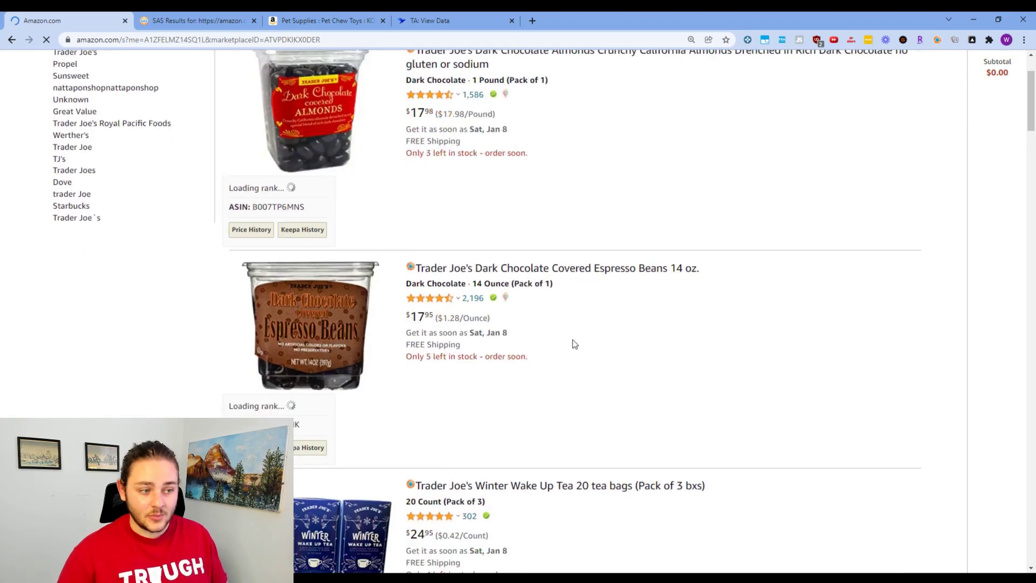
pyautogui.scroll(-6, 573, 341)
pyautogui.scroll(-7, 427, 305)
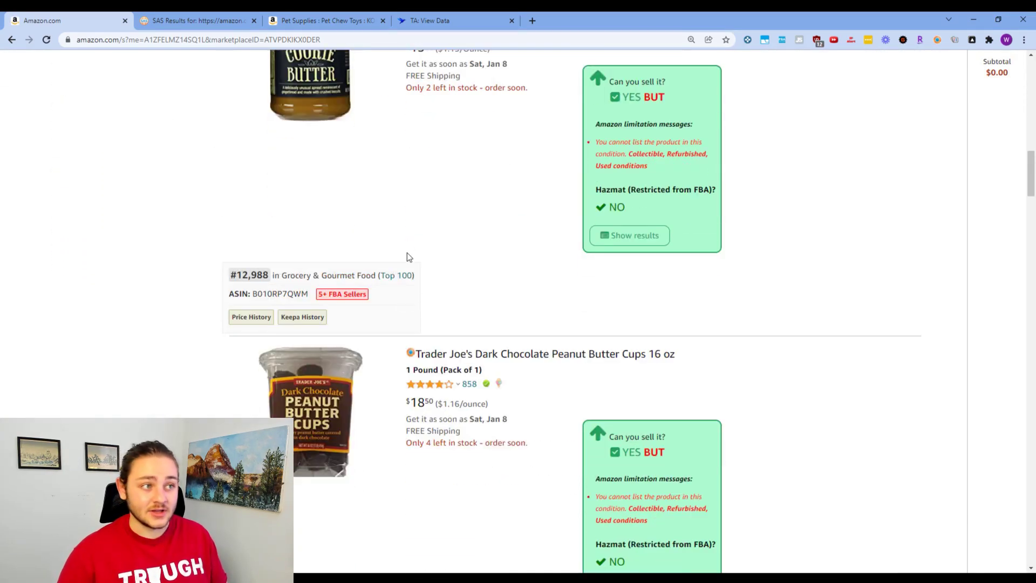
pyautogui.scroll(-4, 358, 312)
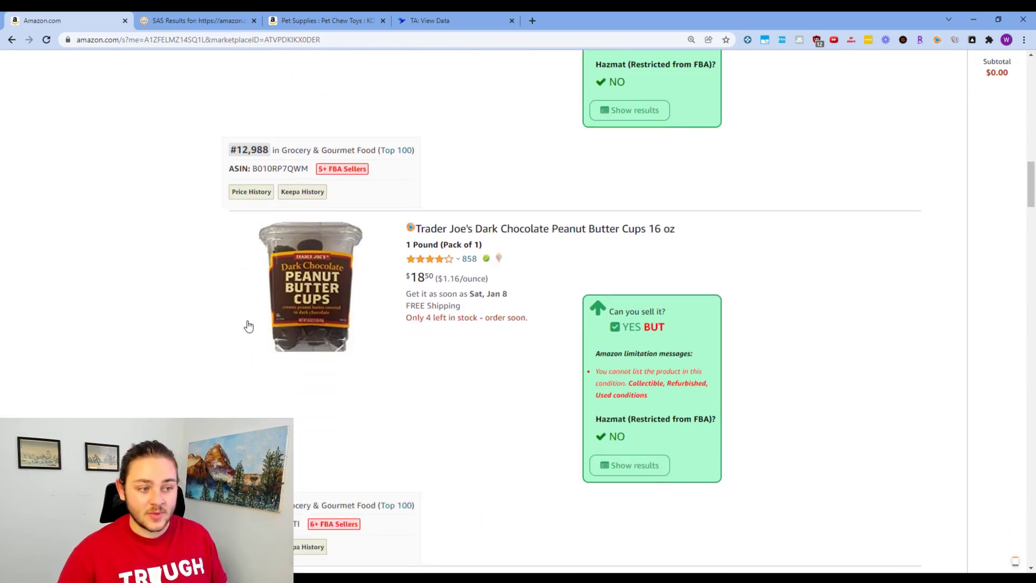
pyautogui.click(202, 14)
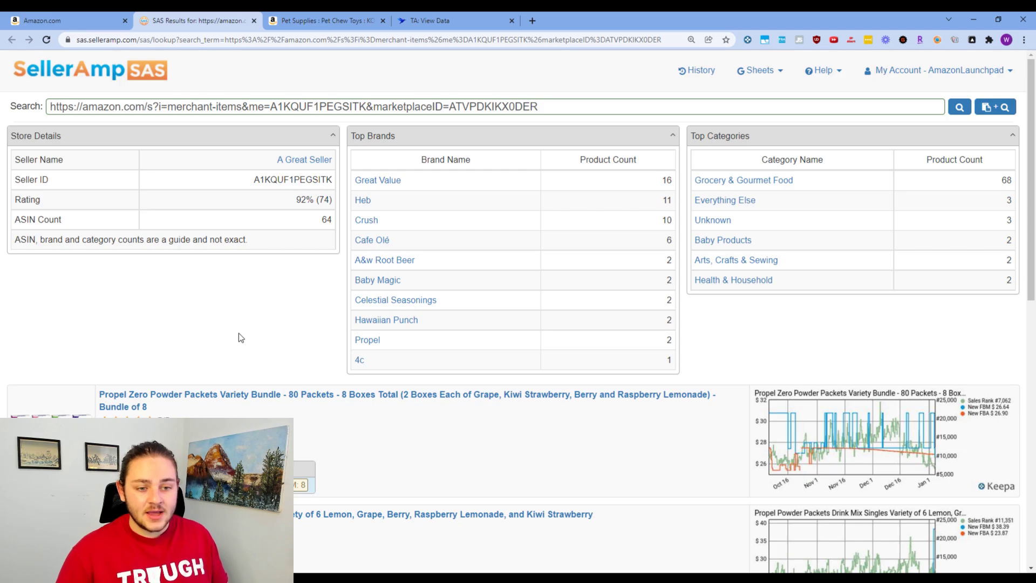
pyautogui.click(90, 22)
pyautogui.scroll(15, 416, 343)
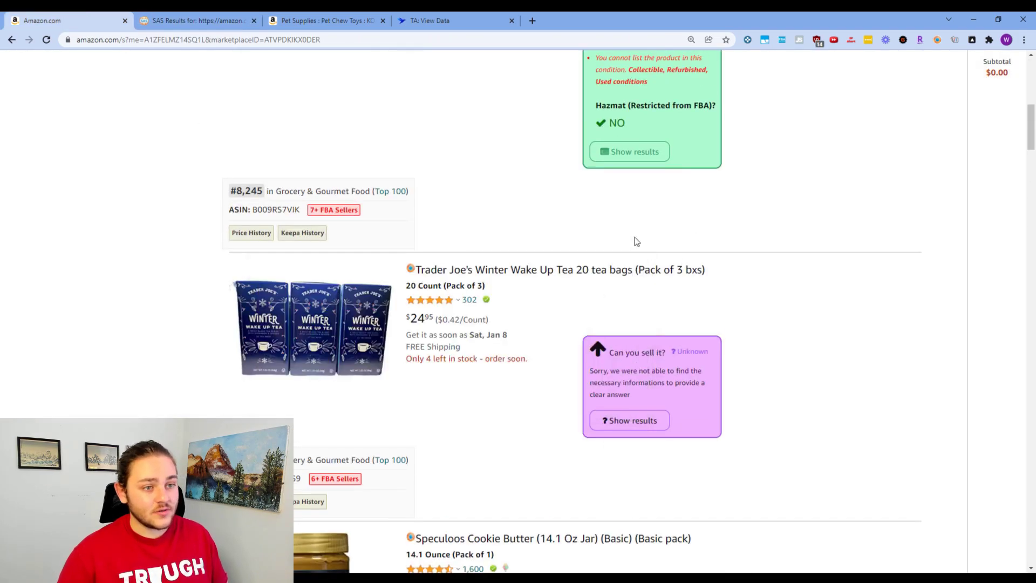
pyautogui.moveTo(339, 117)
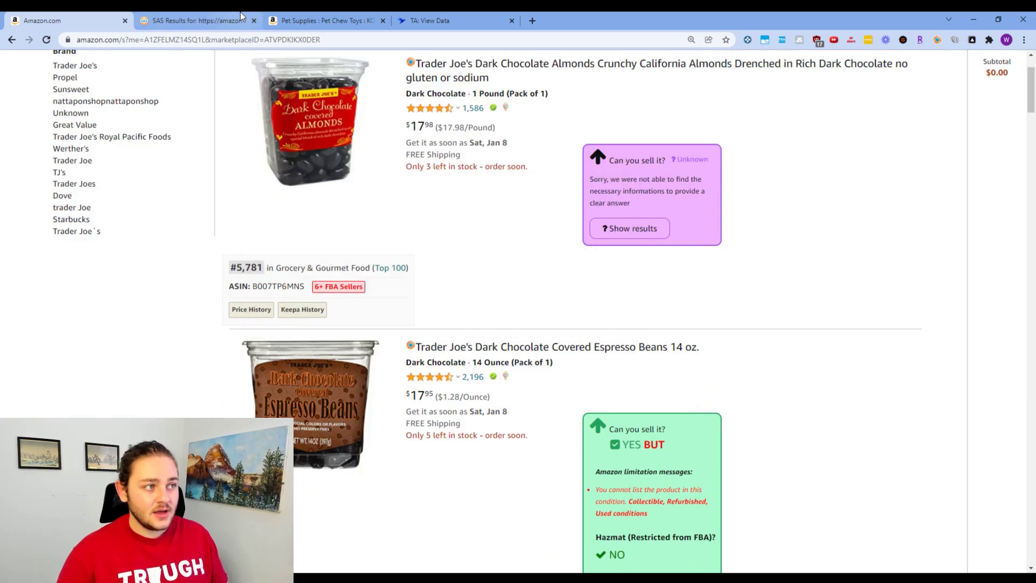
# - Review the SellerAmp store lookup's product list, from the Propel variety bundle down to the CELSIUS stick packs
pyautogui.hotkey('ctrl', 'Tab')
pyautogui.scroll(-1, 221, 337)
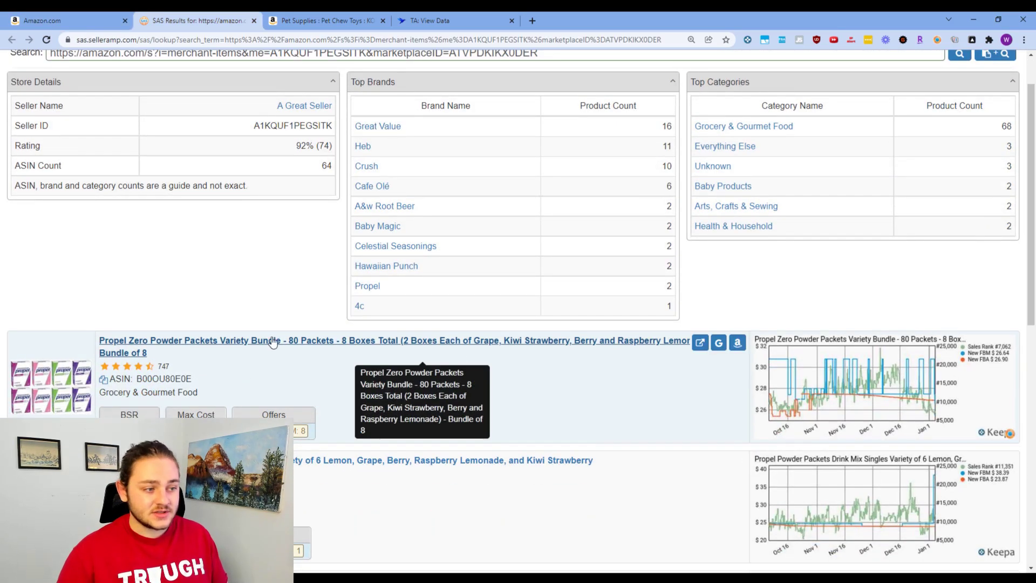
pyautogui.scroll(-5, 958, 413)
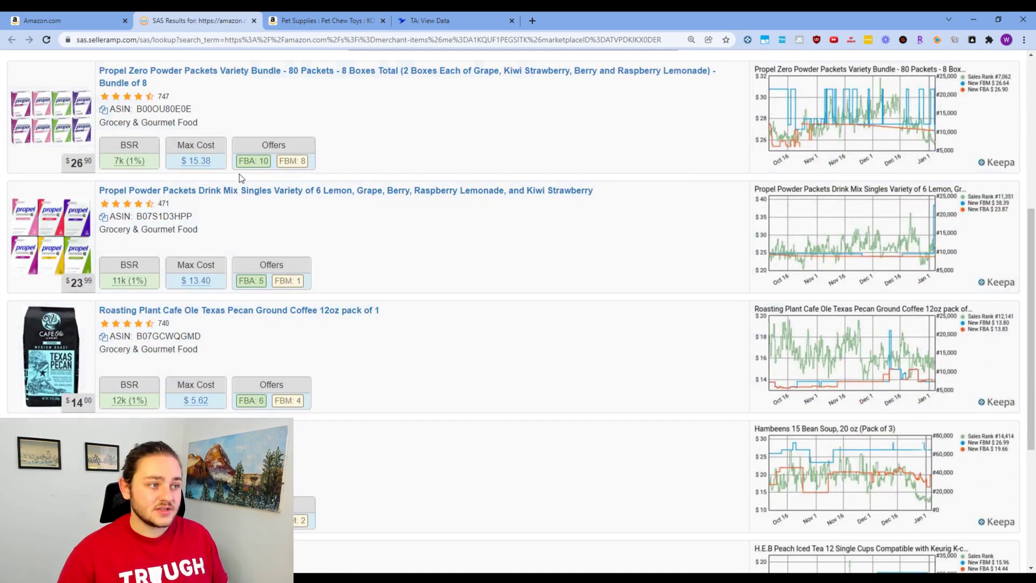
pyautogui.scroll(-2, 406, 314)
pyautogui.scroll(-3, 406, 314)
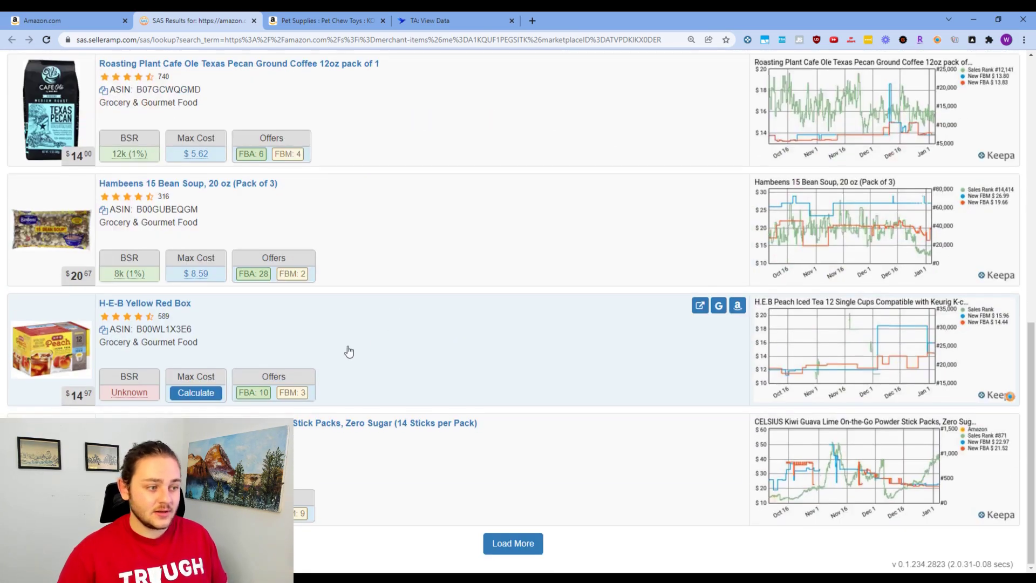
# - Load two more batches of the seller's products in the SellerAmp lookup and browse them
pyautogui.click(541, 546)
pyautogui.scroll(-5, 389, 389)
pyautogui.scroll(6, 342, 352)
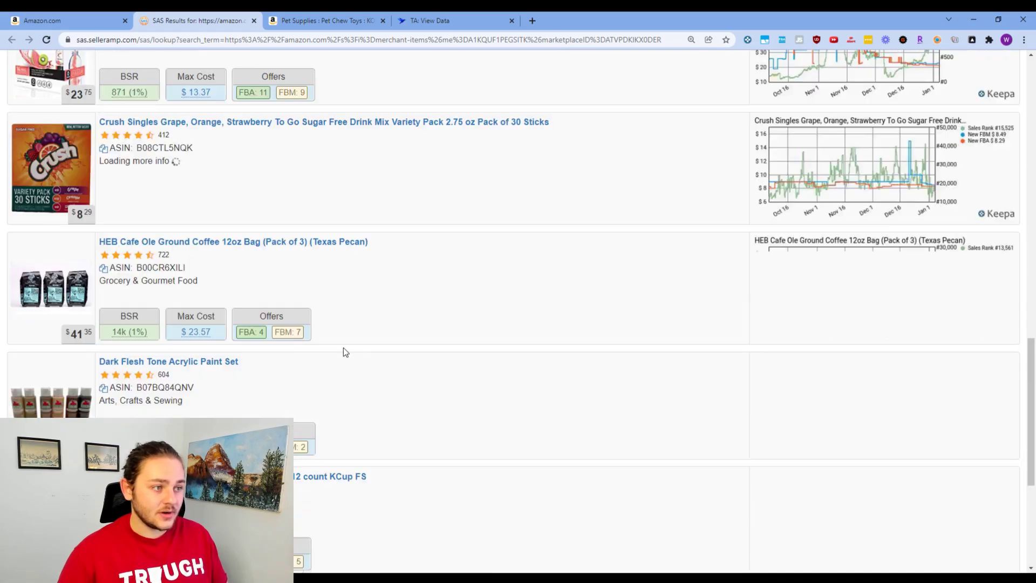
pyautogui.scroll(-7, 361, 370)
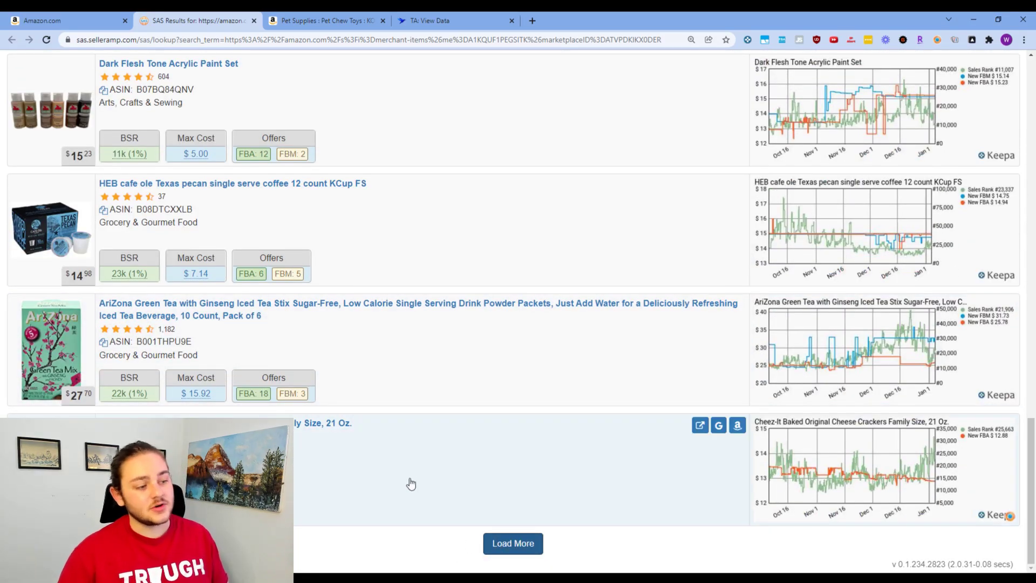
pyautogui.click(530, 543)
pyautogui.scroll(-4, 393, 396)
pyautogui.scroll(-4, 393, 396)
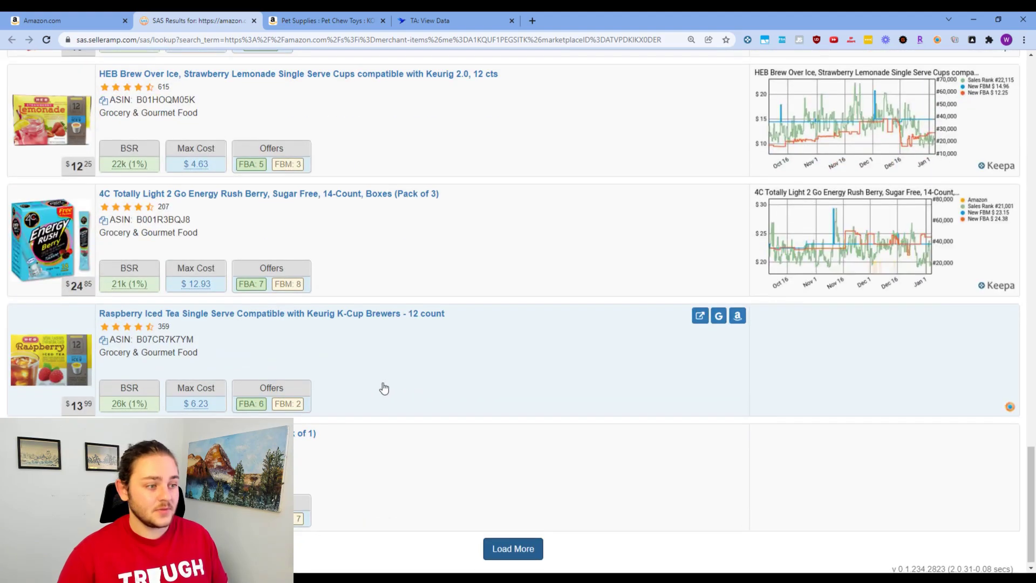
# - Check the explanations of max cost and best sellers rank for the Propel Zero Powder Packets Variety Bundle
pyautogui.press('Home')
pyautogui.scroll(-1, 454, 375)
pyautogui.scroll(-2, 479, 404)
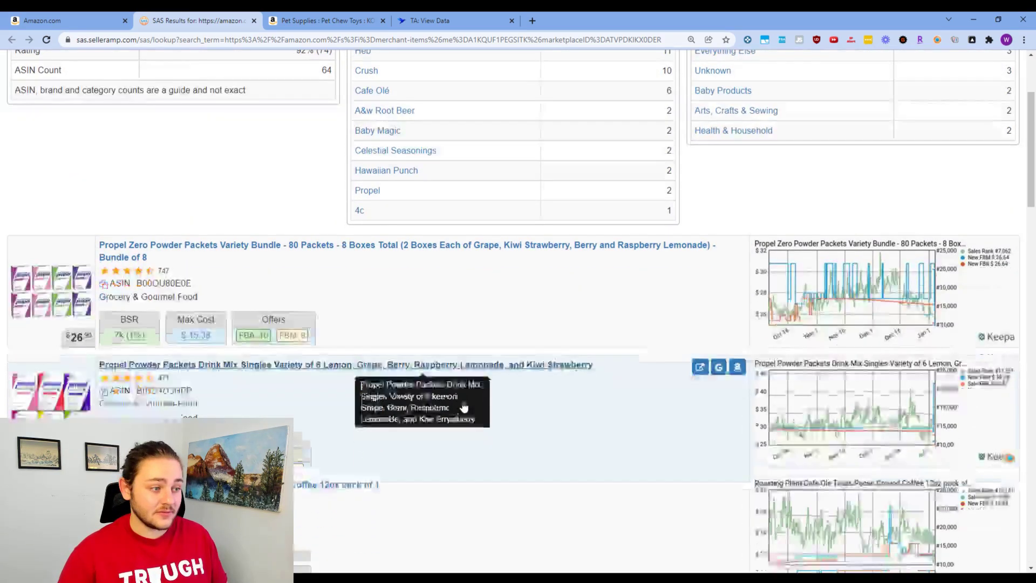
pyautogui.moveTo(198, 322)
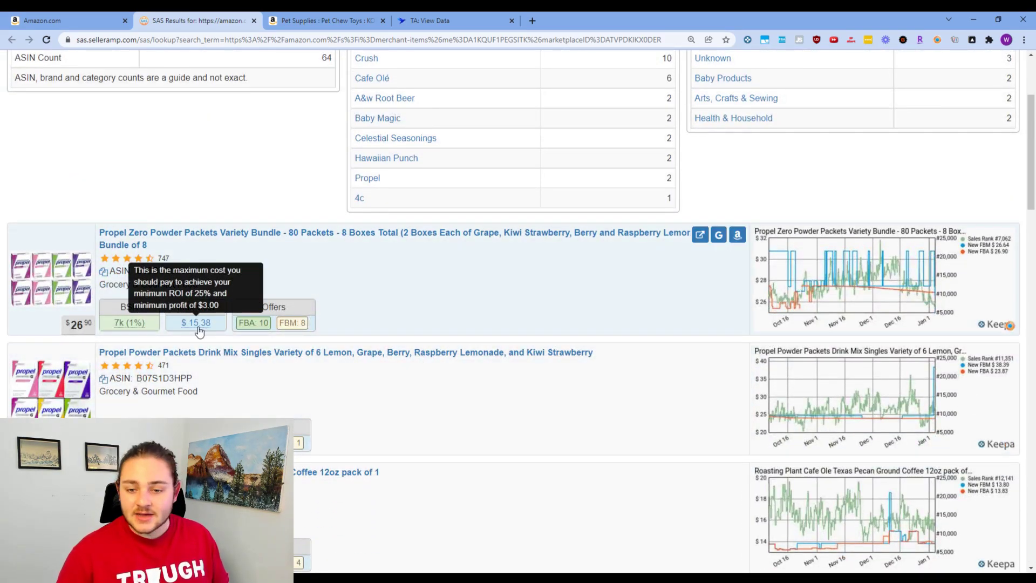
pyautogui.scroll(-1, 195, 331)
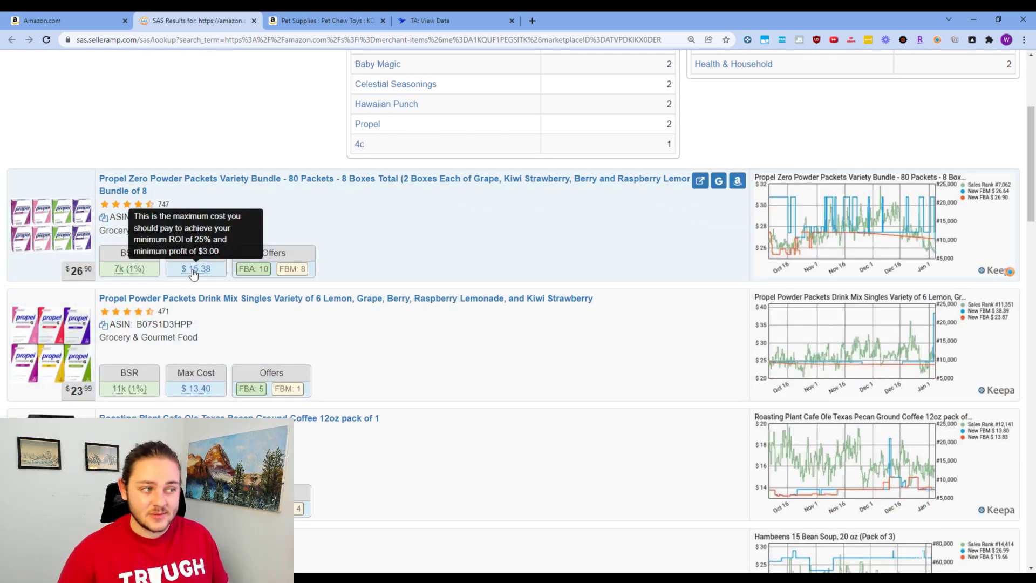
pyautogui.moveTo(126, 275)
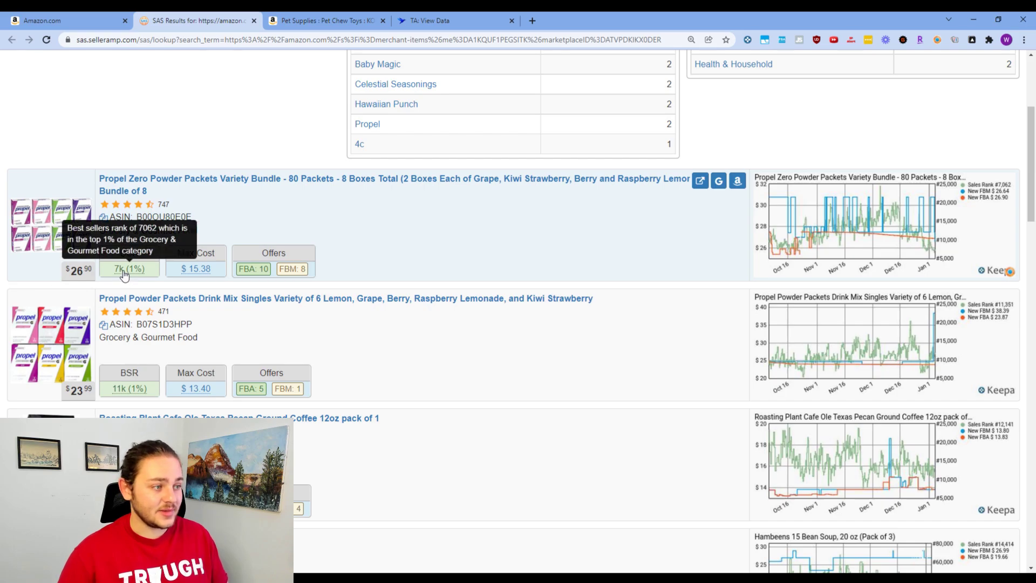
pyautogui.scroll(-1, 910, 327)
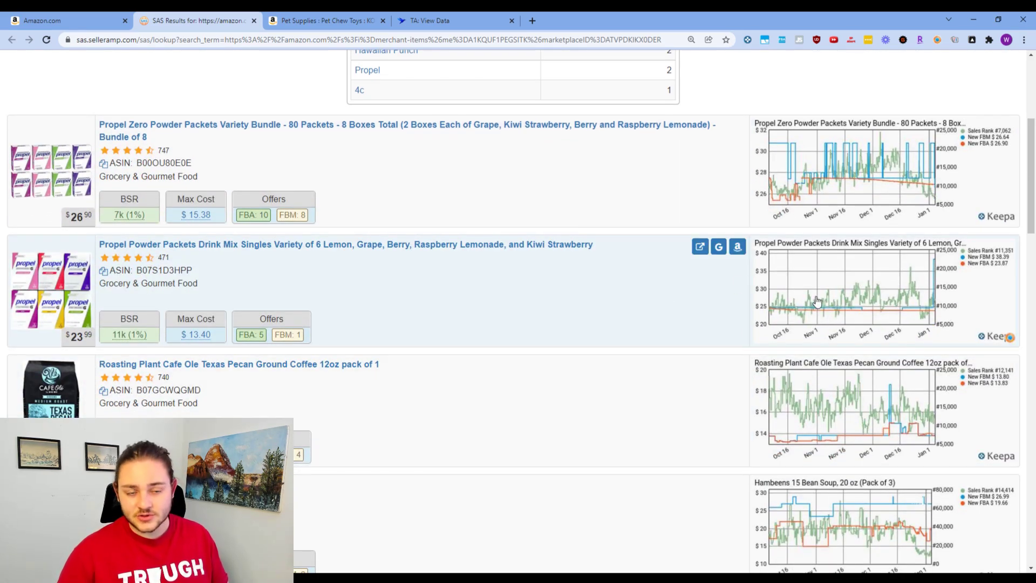
# - Examine the Keepa graphs of the products further down, including the CELSIUS Kiwi Guava Lime stick packs' sales rank
pyautogui.scroll(-8, 740, 308)
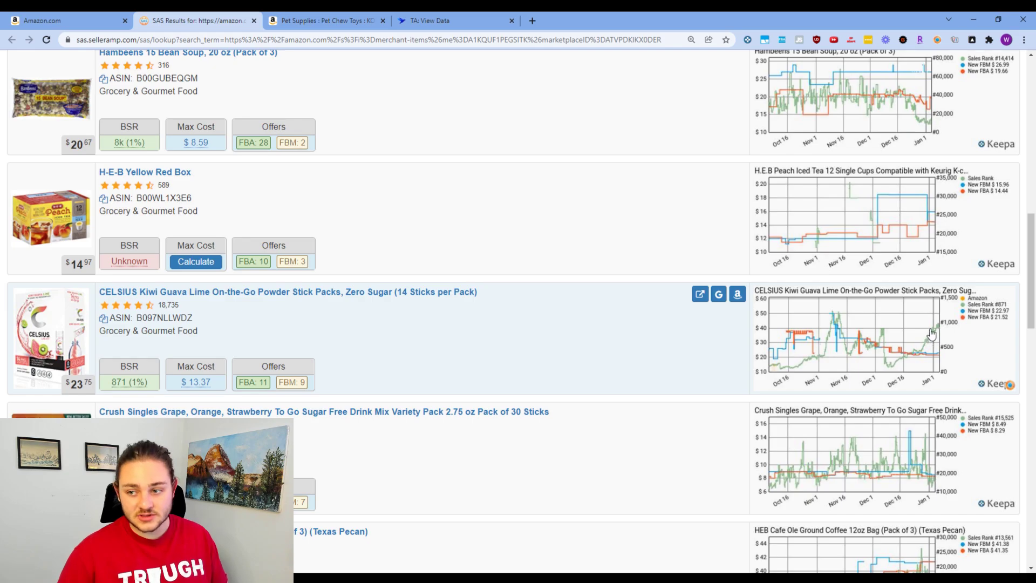
pyautogui.moveTo(131, 390)
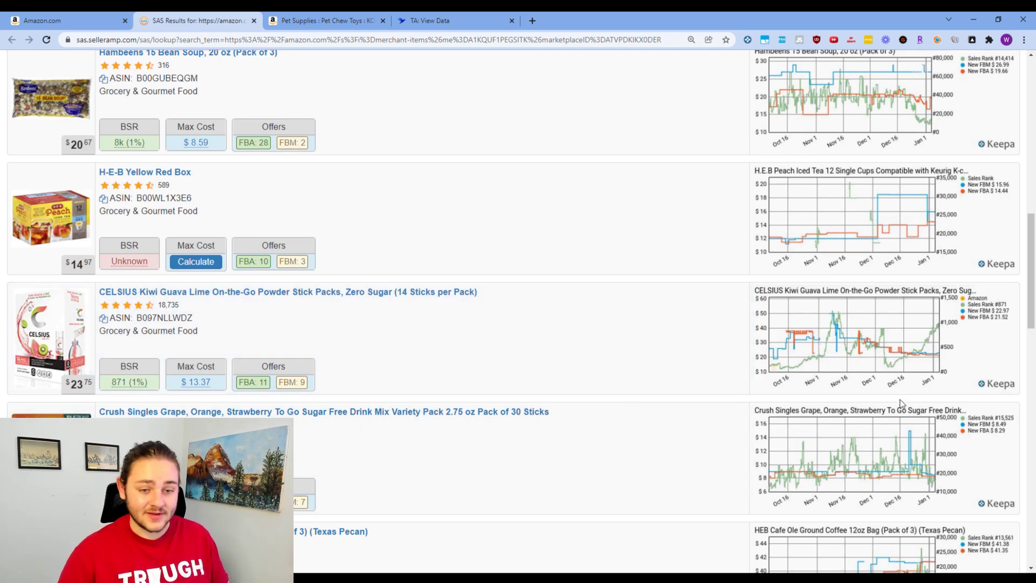
pyautogui.scroll(-4, 760, 413)
pyautogui.scroll(-6, 760, 413)
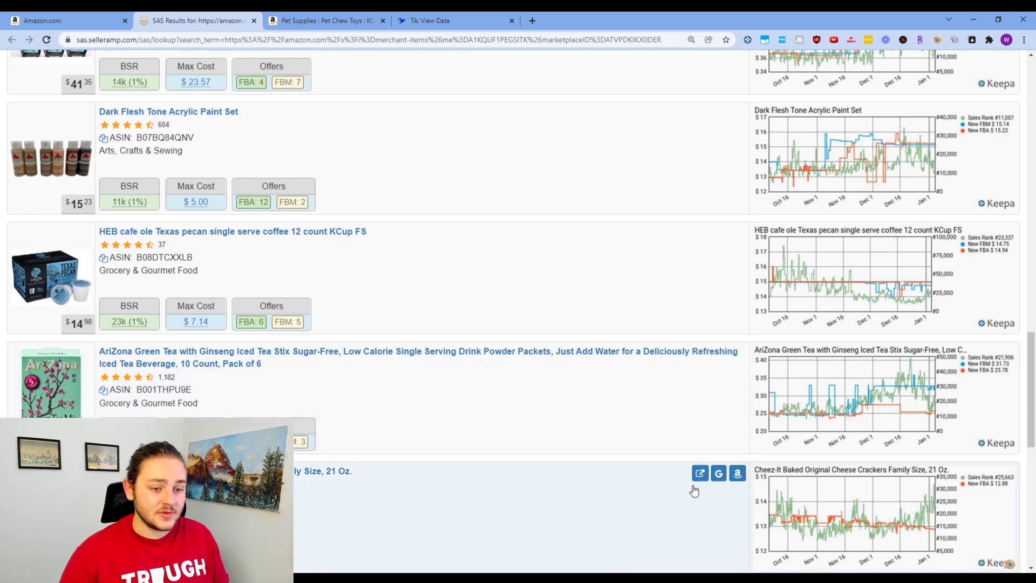
# - Search Google for the HEB cafe ole Texas pecan 12 count coffee and open H-E-B's Cafe Olé Coffee page
pyautogui.scroll(3, 597, 493)
pyautogui.scroll(-2, 414, 328)
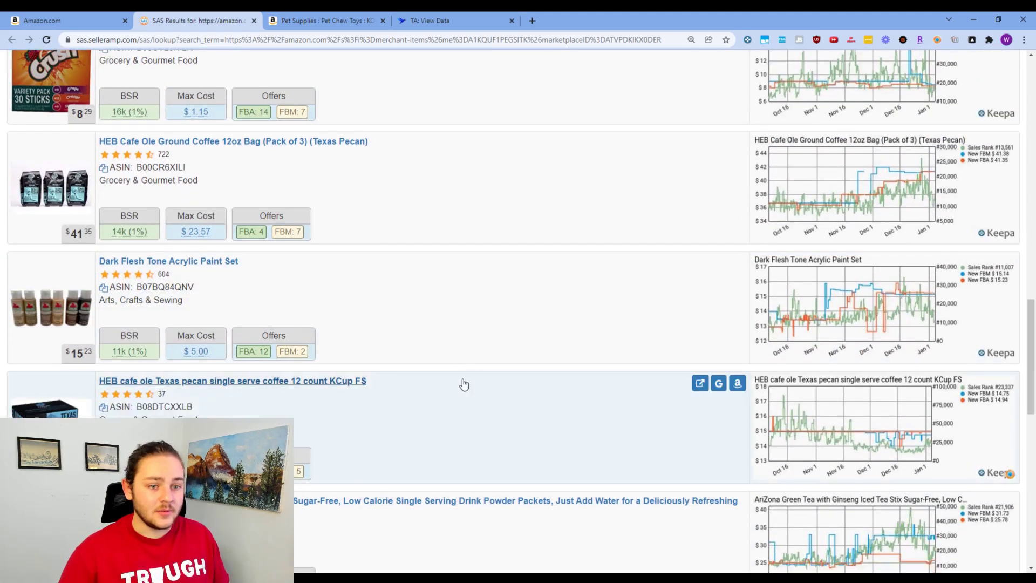
pyautogui.moveTo(211, 285); pyautogui.dragTo(174, 269)
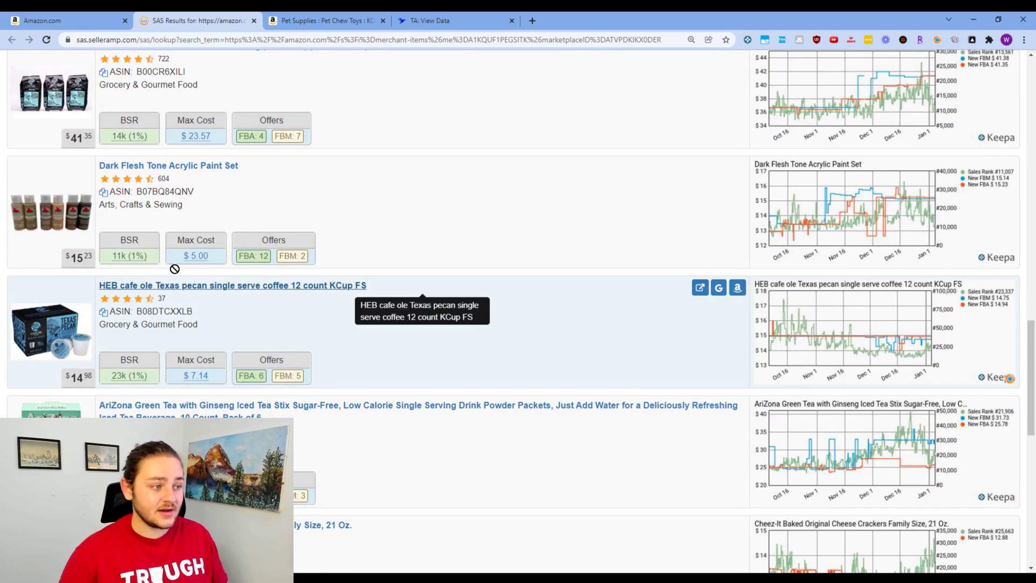
pyautogui.click(719, 288)
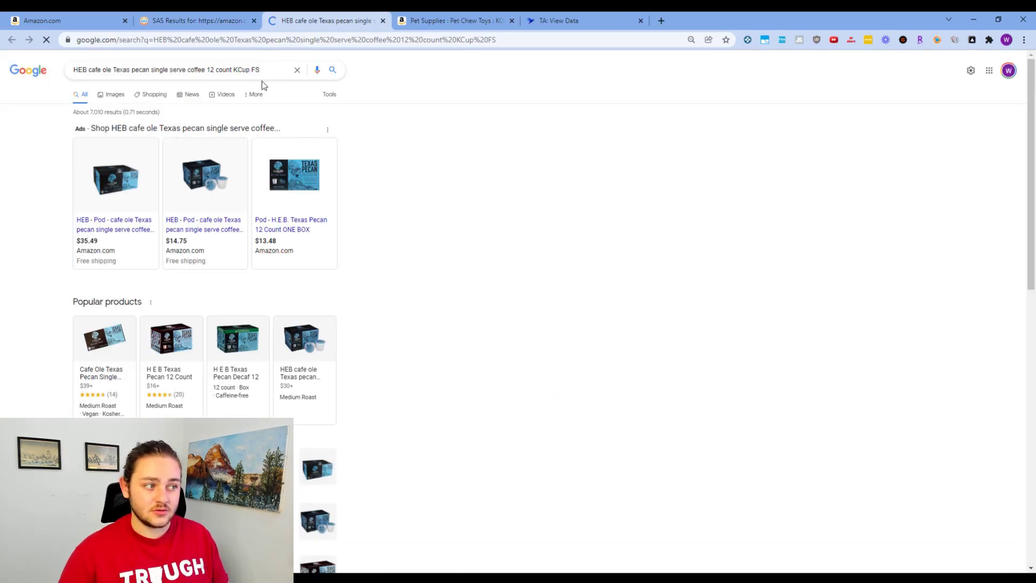
pyautogui.scroll(-4, 218, 299)
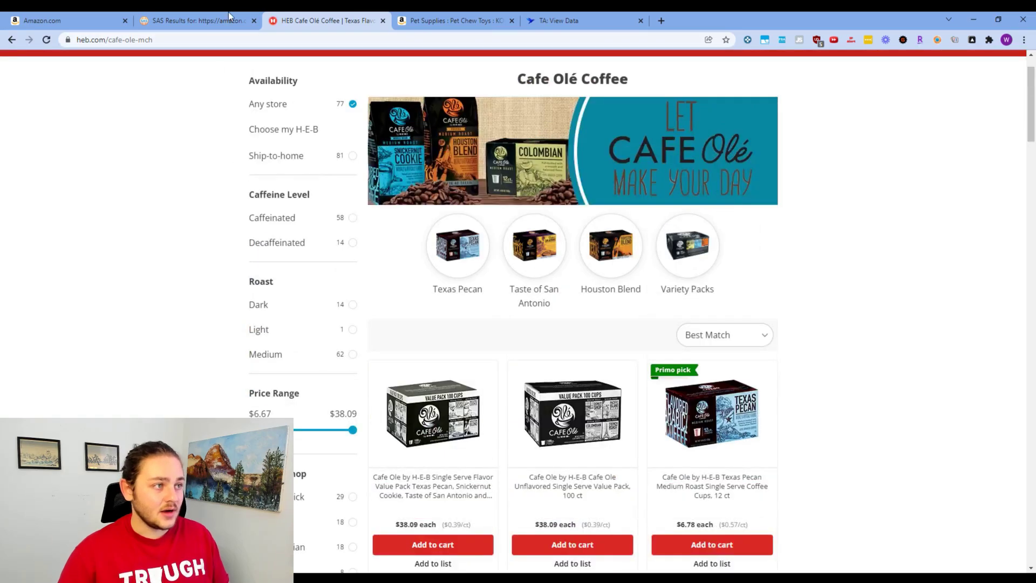
# - Search Google from the SellerAmp lookup for the Cheez-It Baked Original Cheese Crackers Family Size and check the retailers' prices
pyautogui.hotkey('ctrl', 'shift', 'Tab')
pyautogui.scroll(-5, 307, 430)
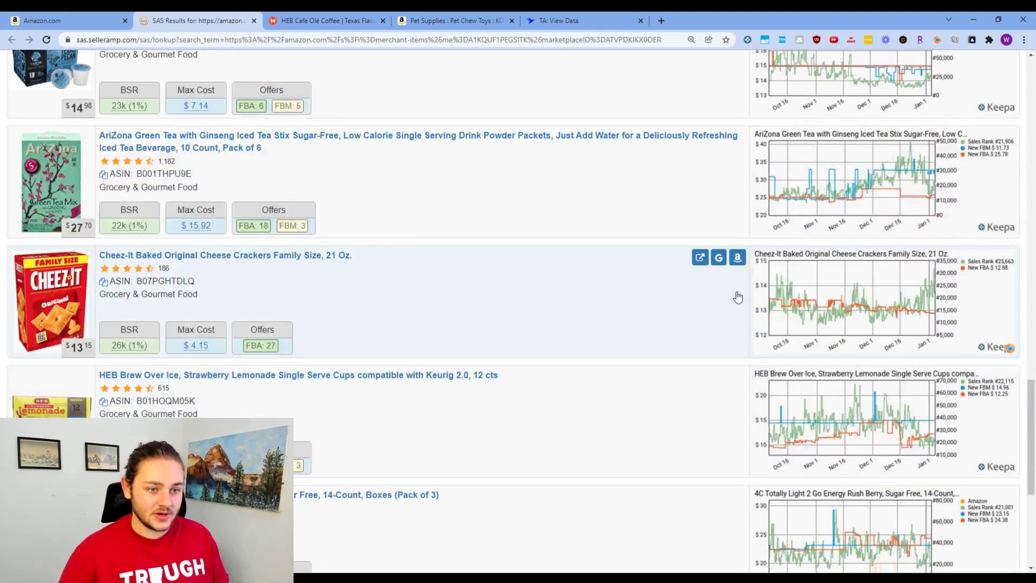
pyautogui.click(719, 257)
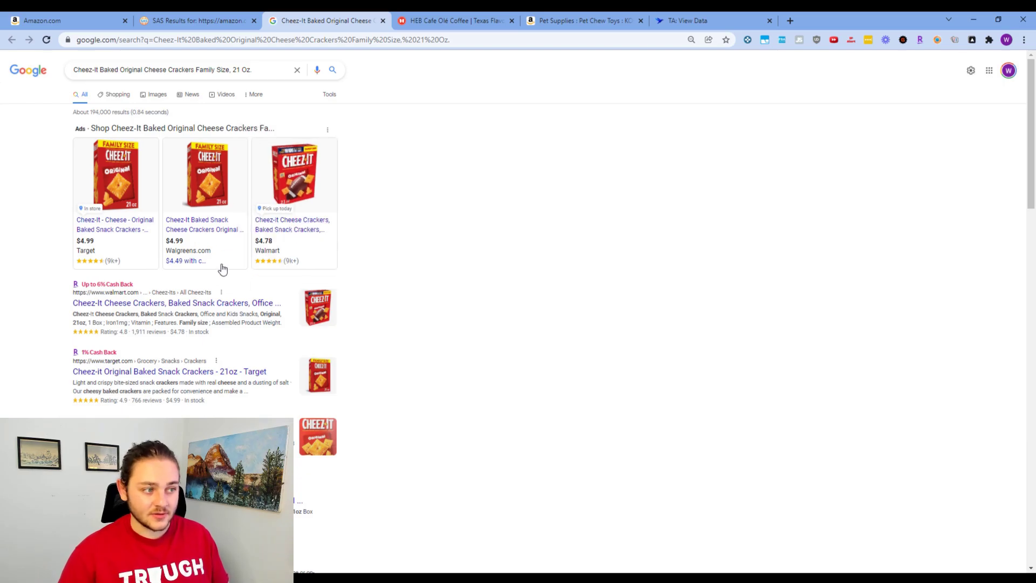
pyautogui.moveTo(155, 183)
# - Open the Amazon listing of the Cheez-It Family Size crackers from the SellerAmp lookup and look through it
pyautogui.hotkey('ctrl', 'shift', 'Tab')
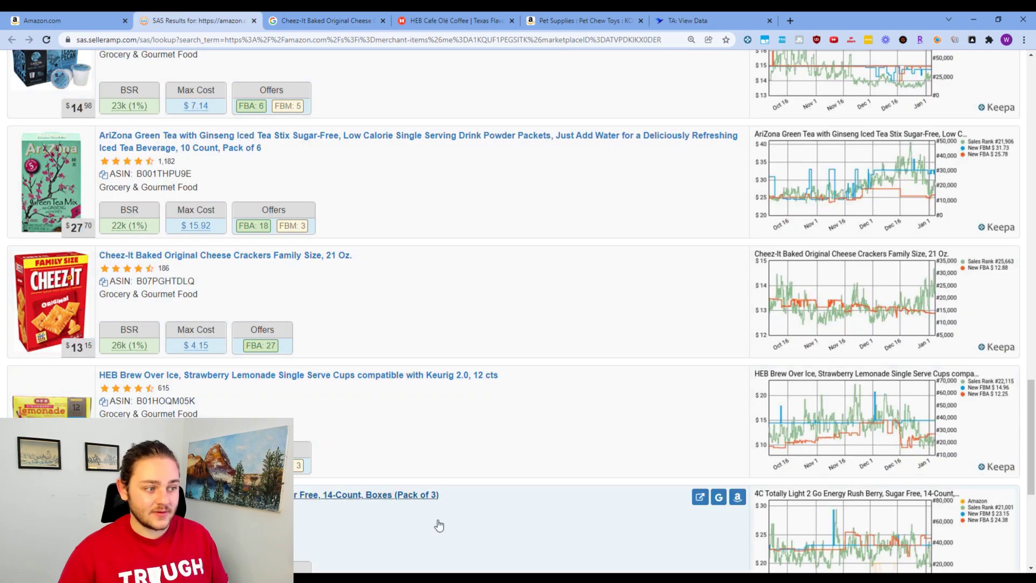
pyautogui.click(737, 258)
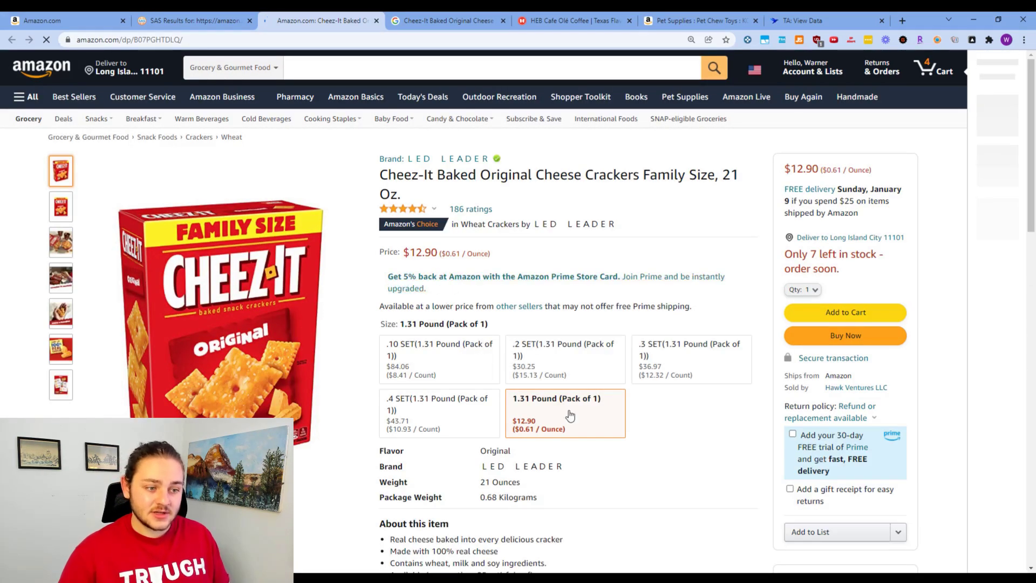
pyautogui.scroll(-5, 440, 377)
pyautogui.scroll(-2, 439, 377)
# - Search Google for Trader Joe's Dark Chocolate Covered Espresso Beans 14 oz. using the product title from the seller's Amazon storefront
pyautogui.click(190, 12)
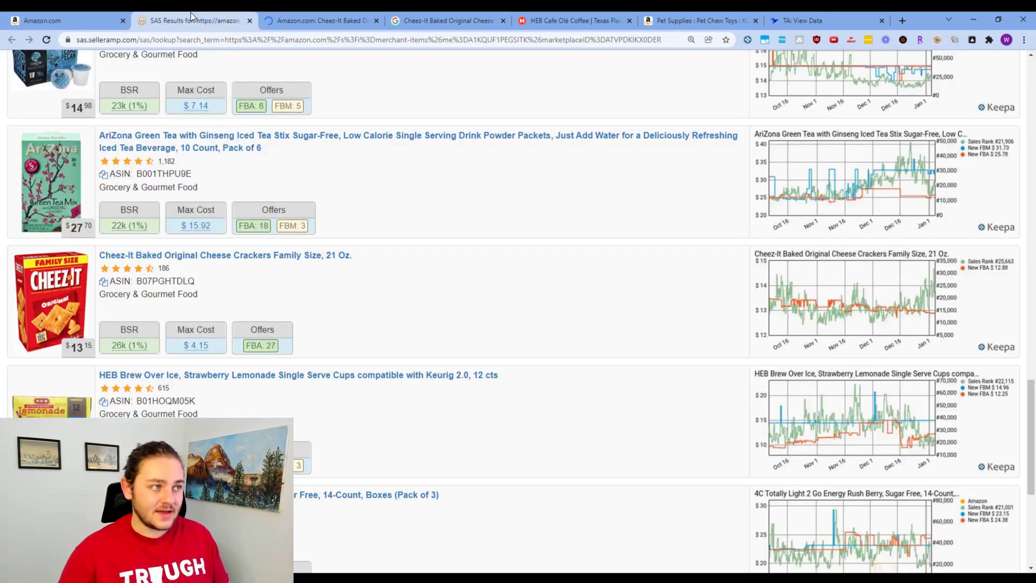
pyautogui.click(71, 11)
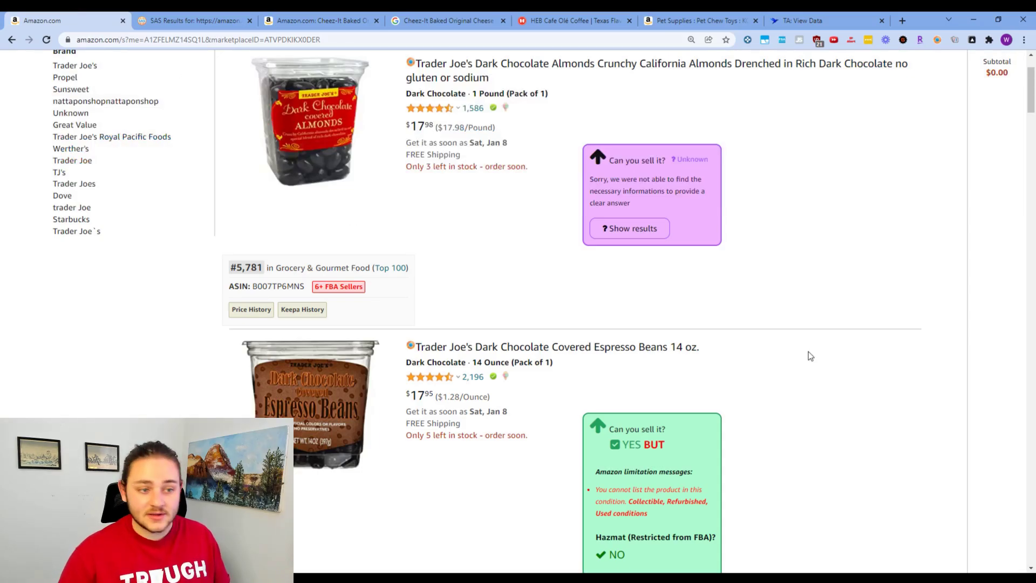
pyautogui.moveTo(753, 352); pyautogui.dragTo(414, 349)
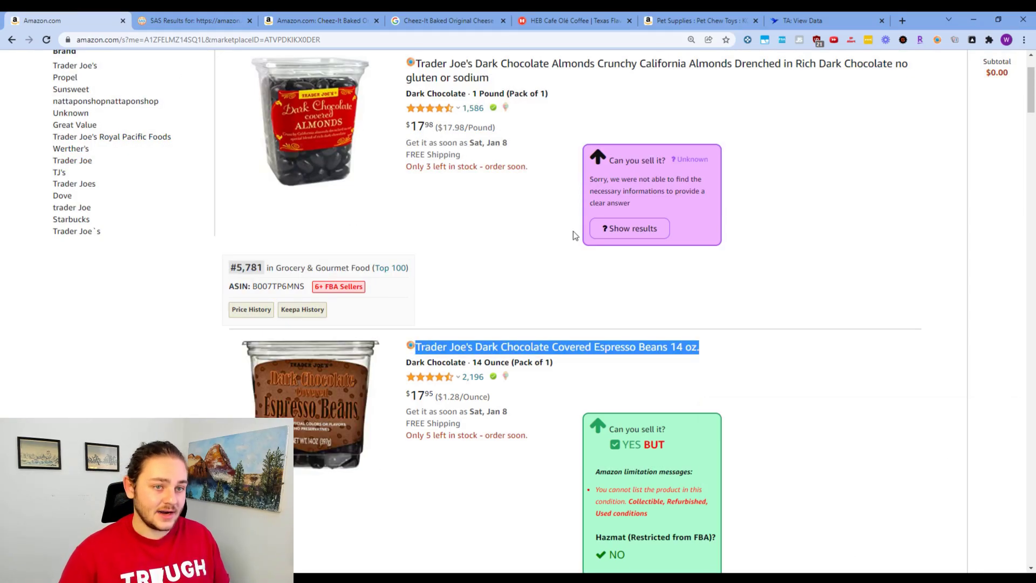
pyautogui.hotkey('ctrl', 'c')
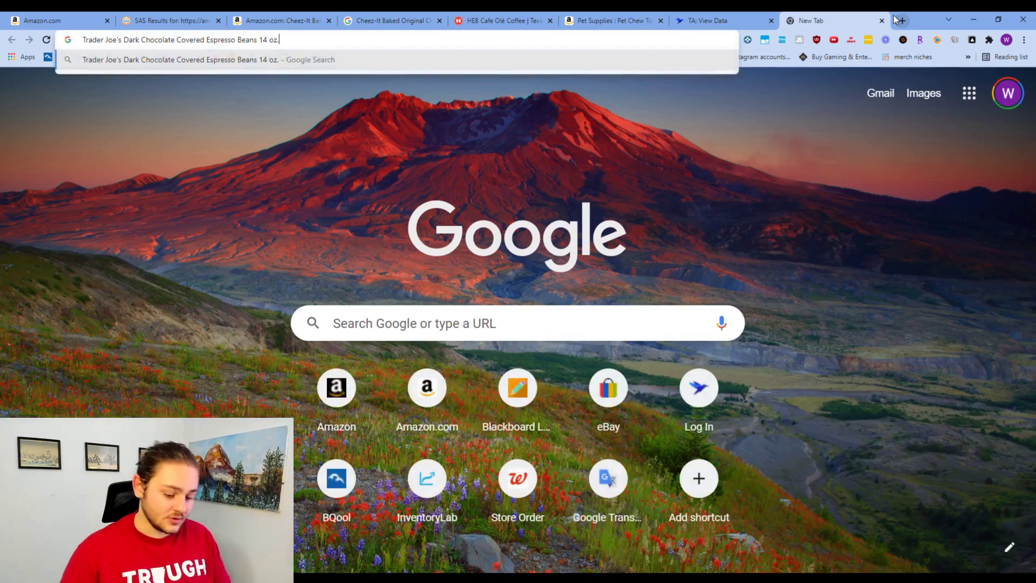
pyautogui.click(902, 21)
pyautogui.hotkey('ctrl', 'v')
pyautogui.press('Return')
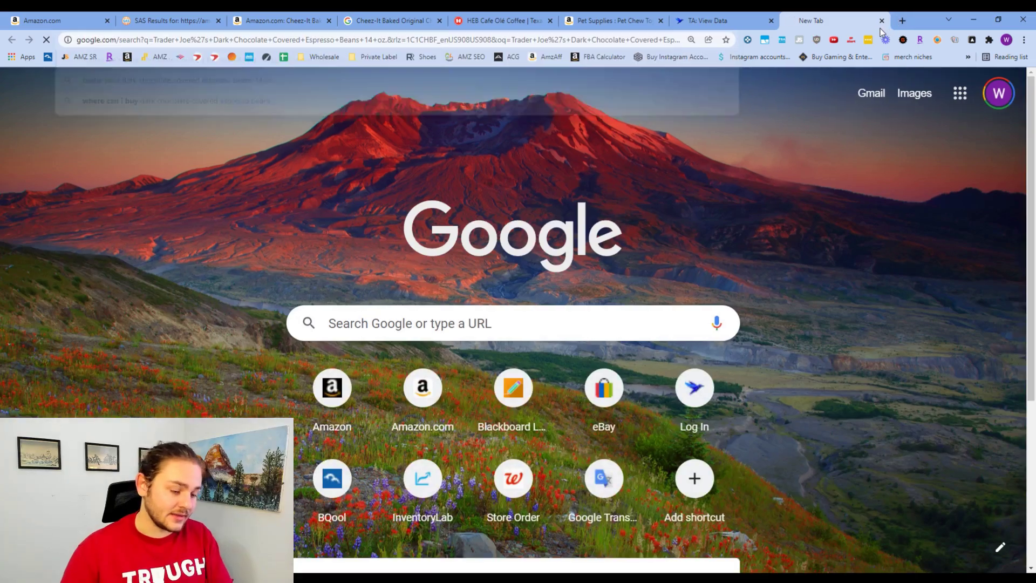
# - Review the Cheez-It listing's price history and its SellerAmp entry, and take the Amazon storefront back to its previous page
pyautogui.click(276, 21)
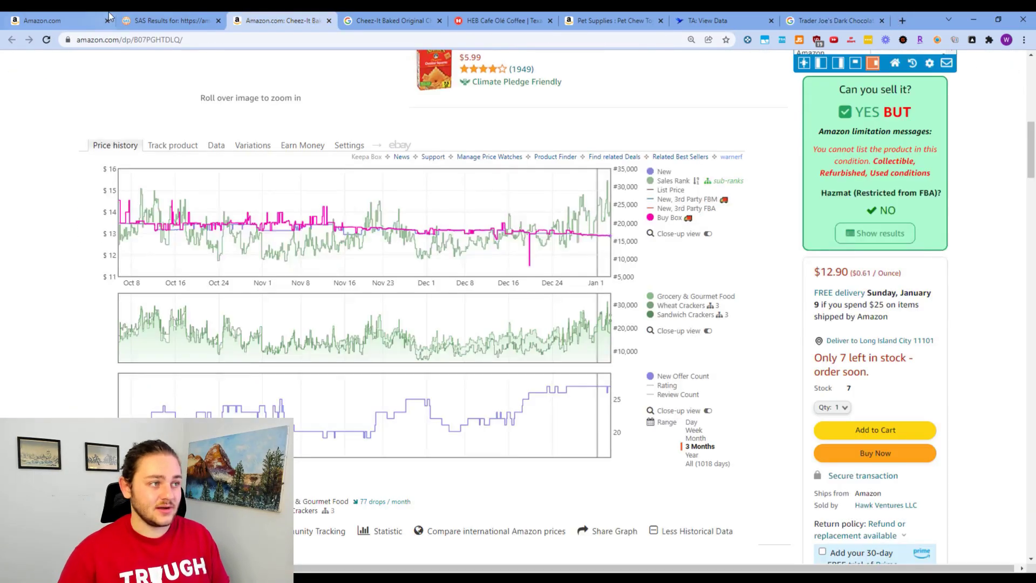
pyautogui.click(127, 21)
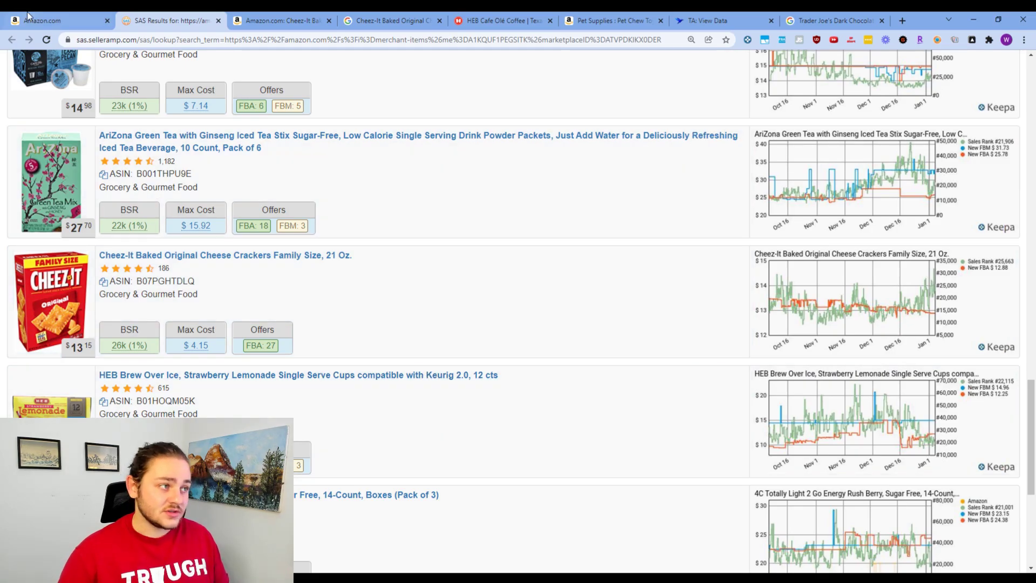
pyautogui.hotkey('ctrl', 'shift', 'Tab')
pyautogui.hotkey('ctrl', 'Tab')
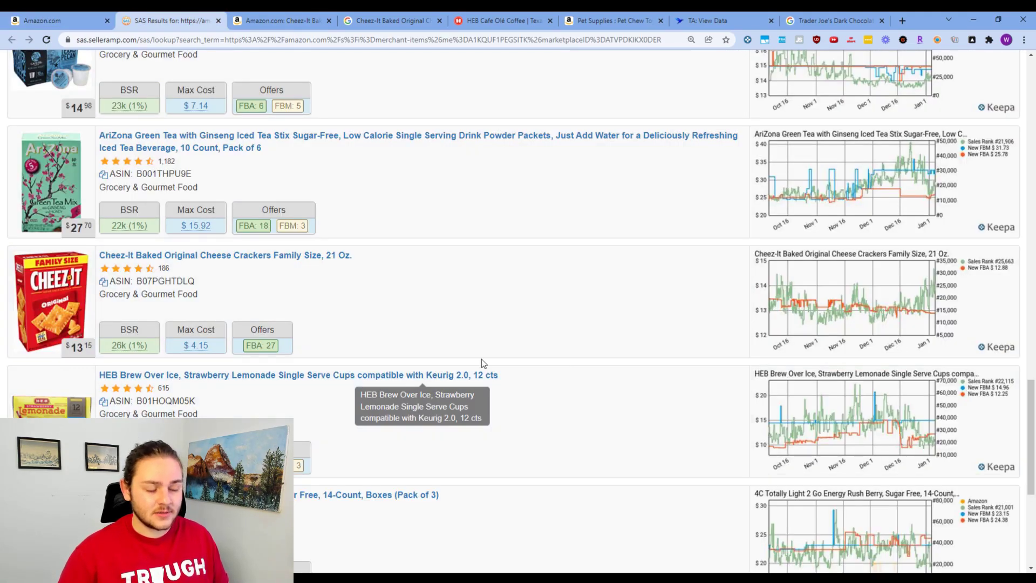
pyautogui.click(73, 17)
pyautogui.hotkey('alt', 'Left')
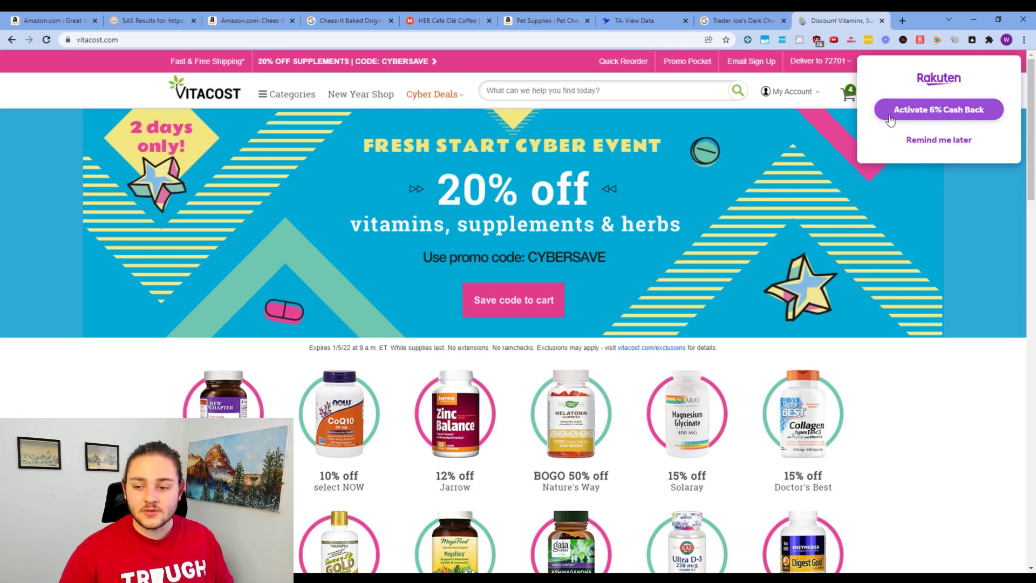
# - Look through the Cyber Event deals on Vitacost's home page and the Rakuten 6% cash back offer
pyautogui.scroll(-4, 470, 300)
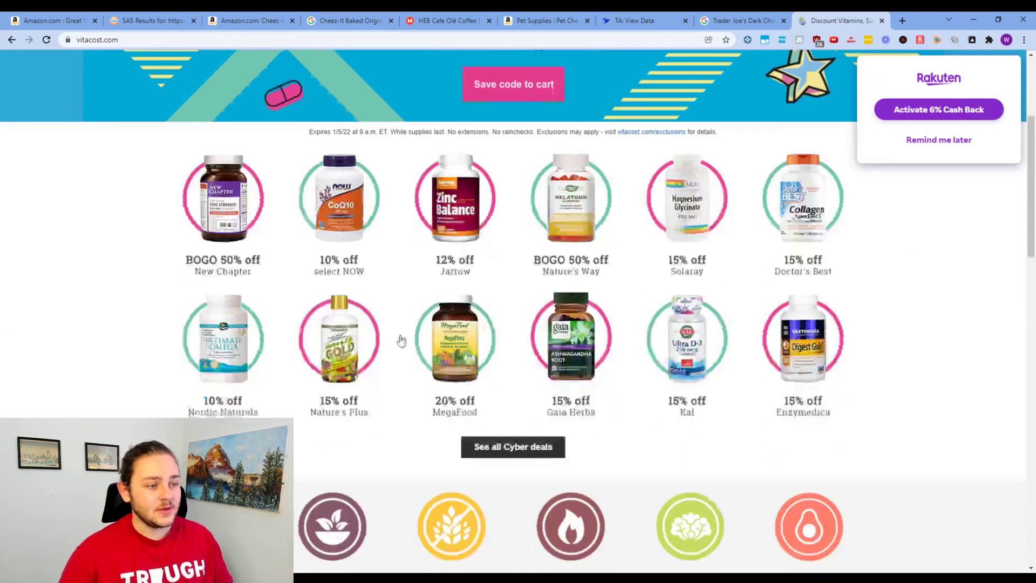
pyautogui.scroll(4, 398, 342)
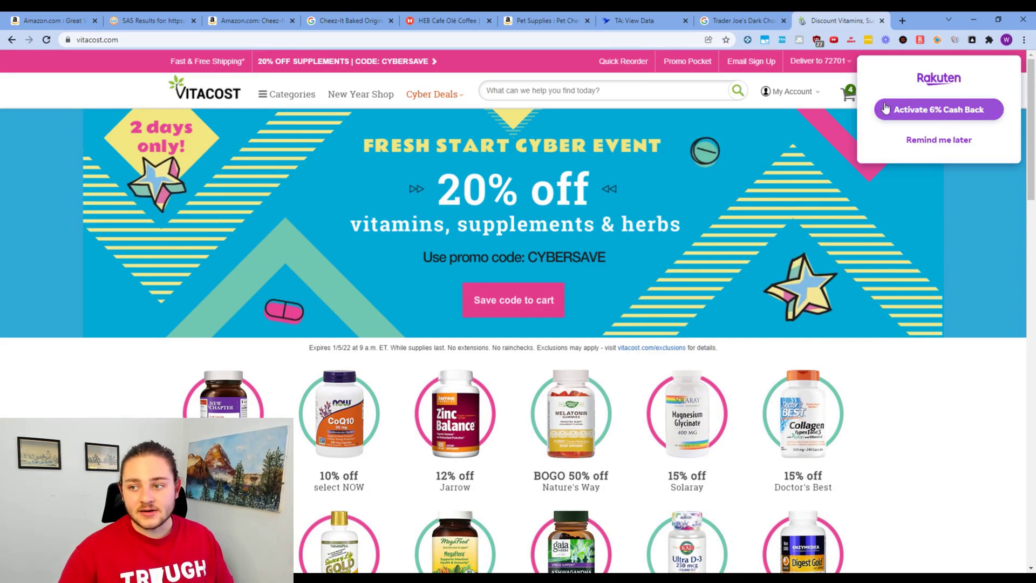
pyautogui.click(916, 111)
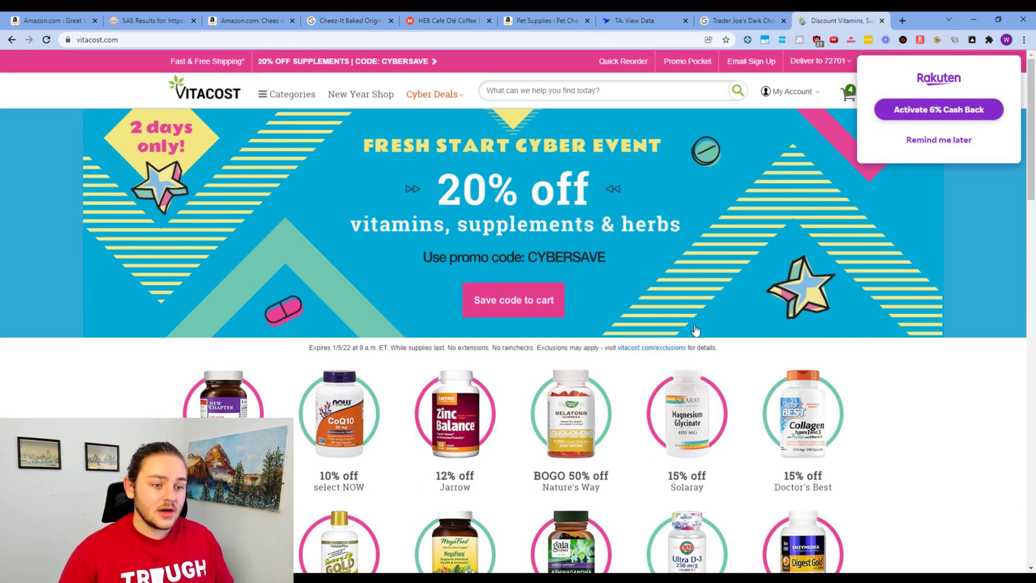